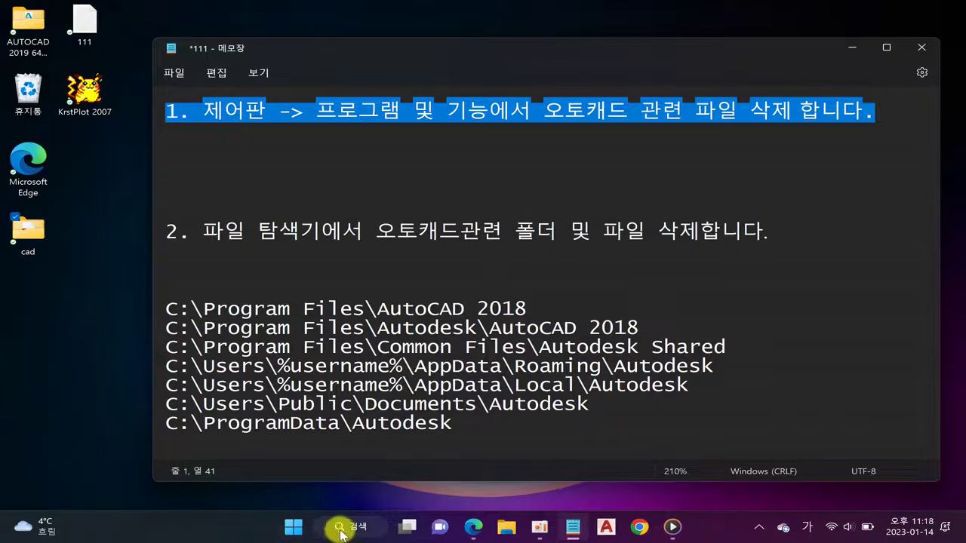
# Open the Control Panel's 프로그램 및 기능 (Programs and Features) list of installed programs
pyautogui.click(333, 526)
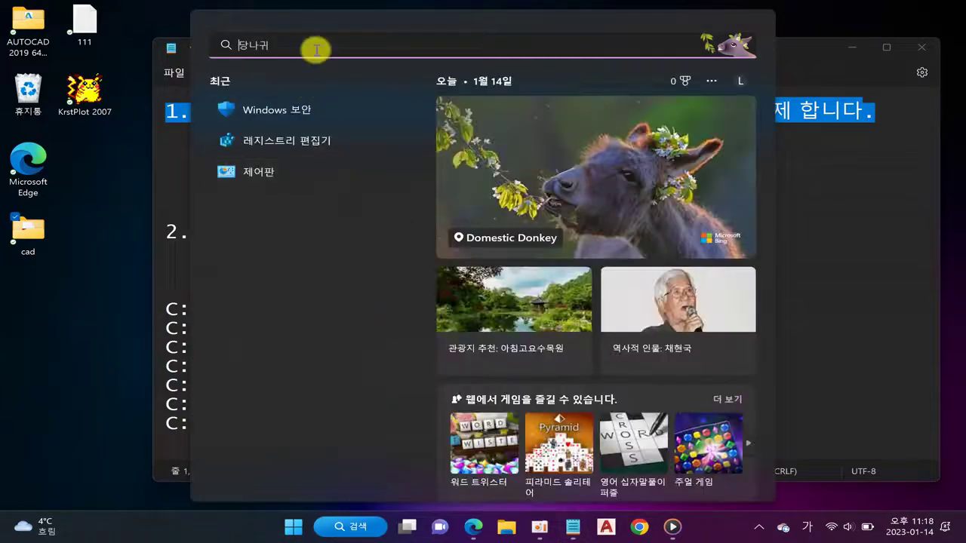
pyautogui.click(256, 172)
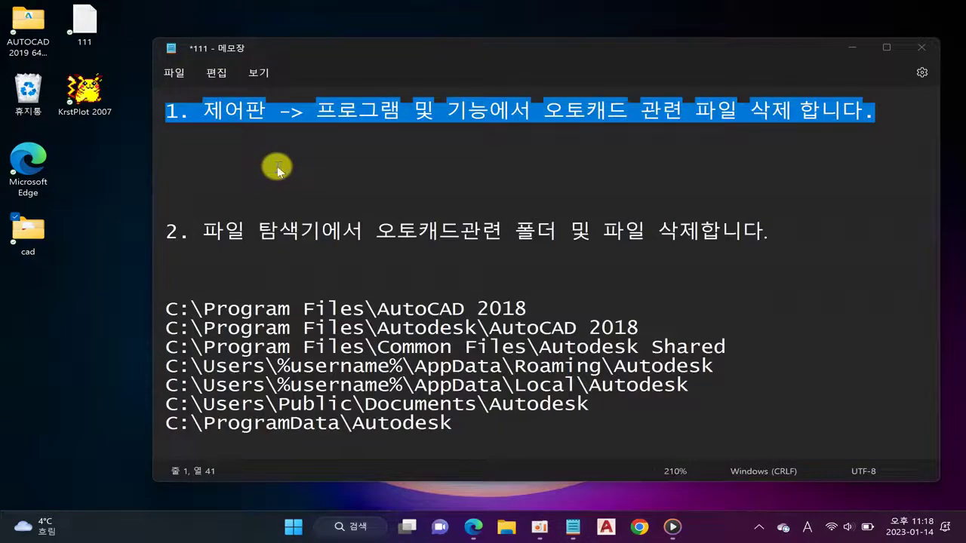
pyautogui.scroll(-5, 539, 333)
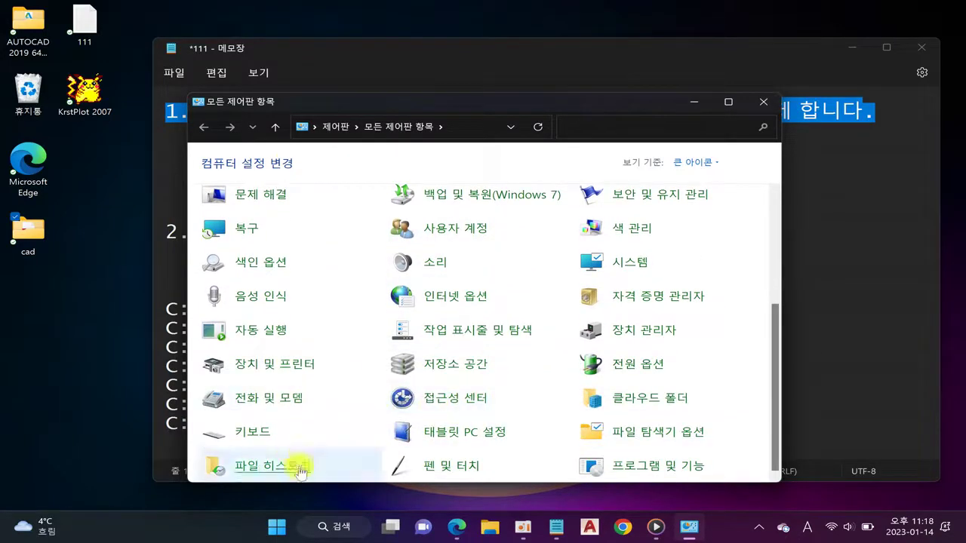
pyautogui.click(639, 465)
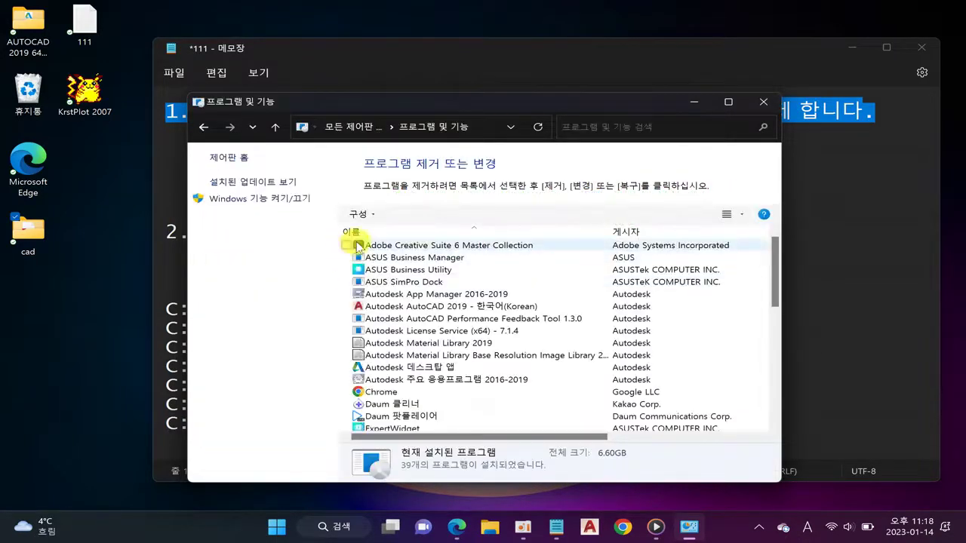
# Uninstall Autodesk AutoCAD 2019 - 한국어(Korean), choosing not to close the running applications, and finish the uninstaller
pyautogui.click(445, 307)
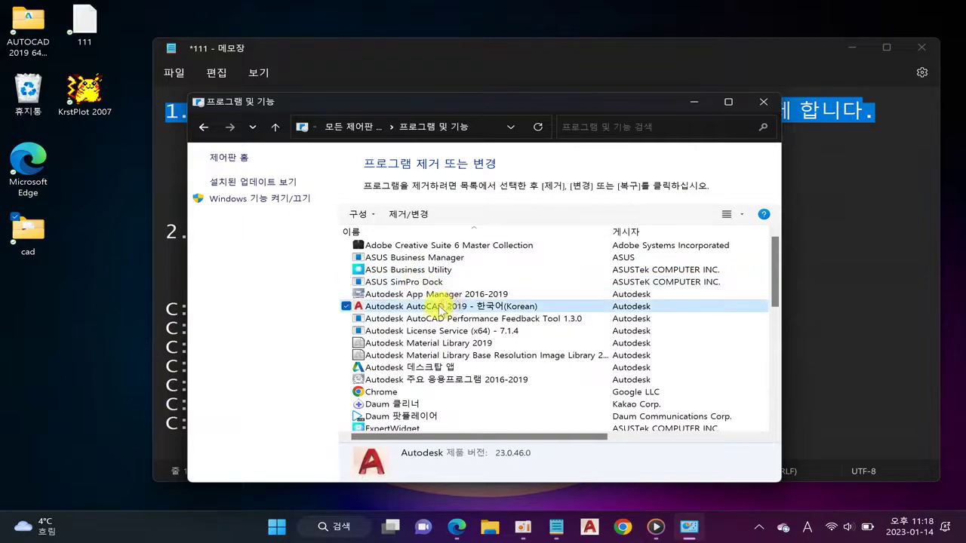
pyautogui.rightClick(440, 310)
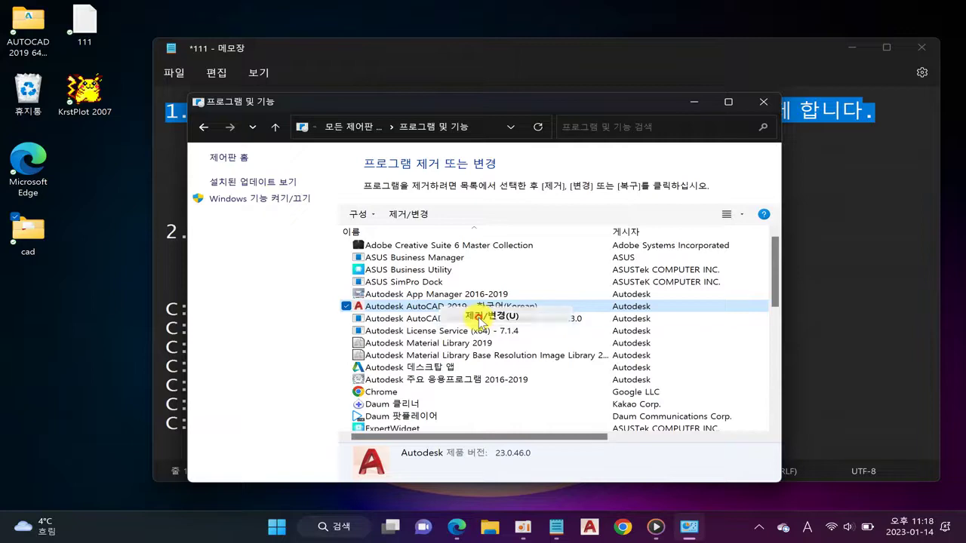
pyautogui.click(480, 322)
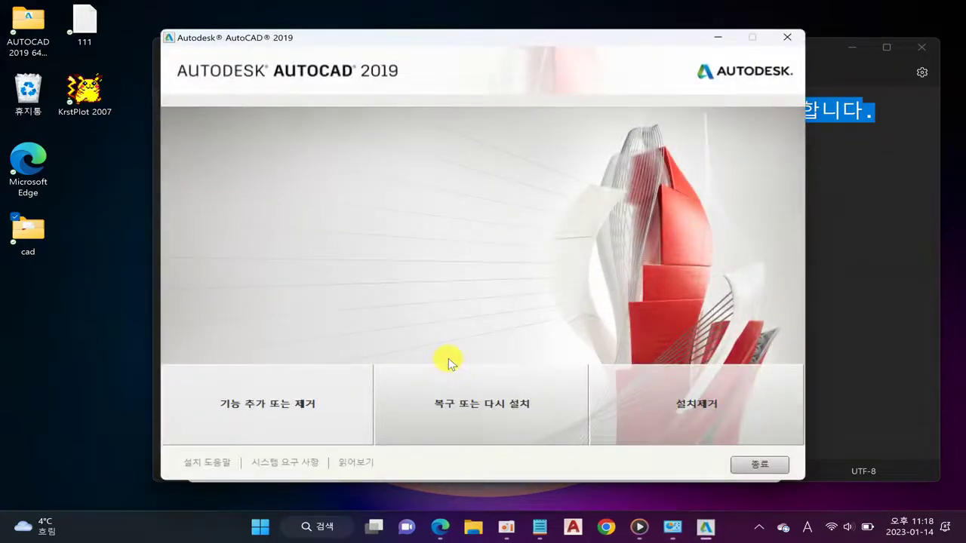
pyautogui.click(735, 416)
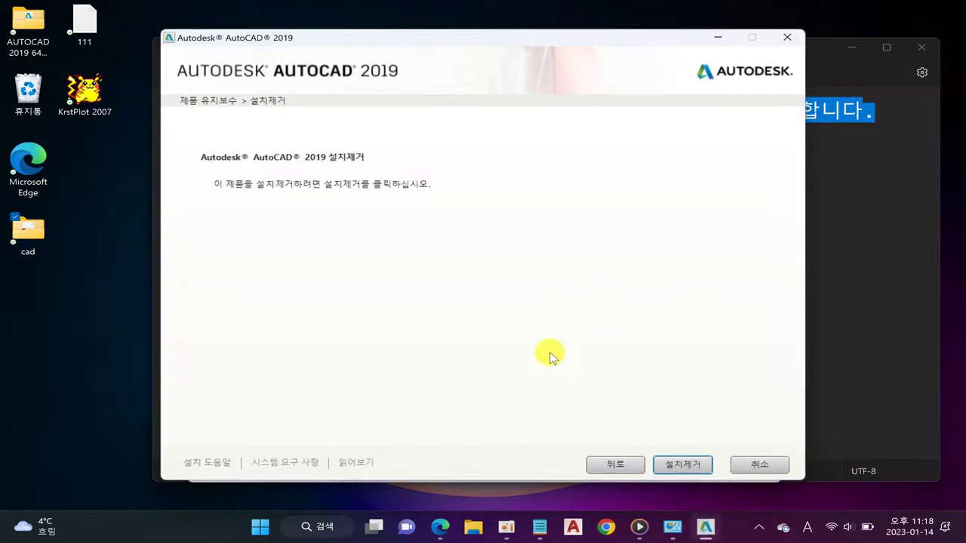
pyautogui.click(684, 464)
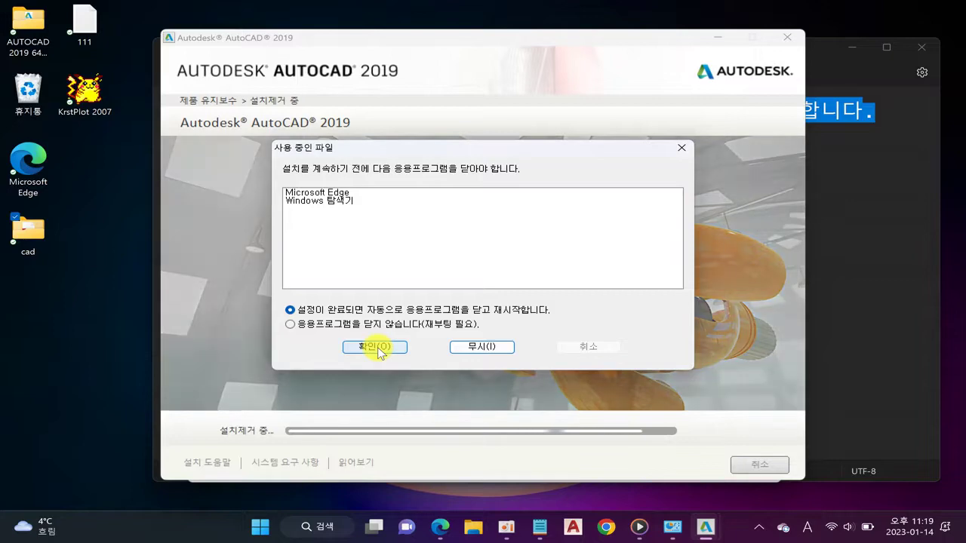
pyautogui.click(390, 326)
pyautogui.click(390, 347)
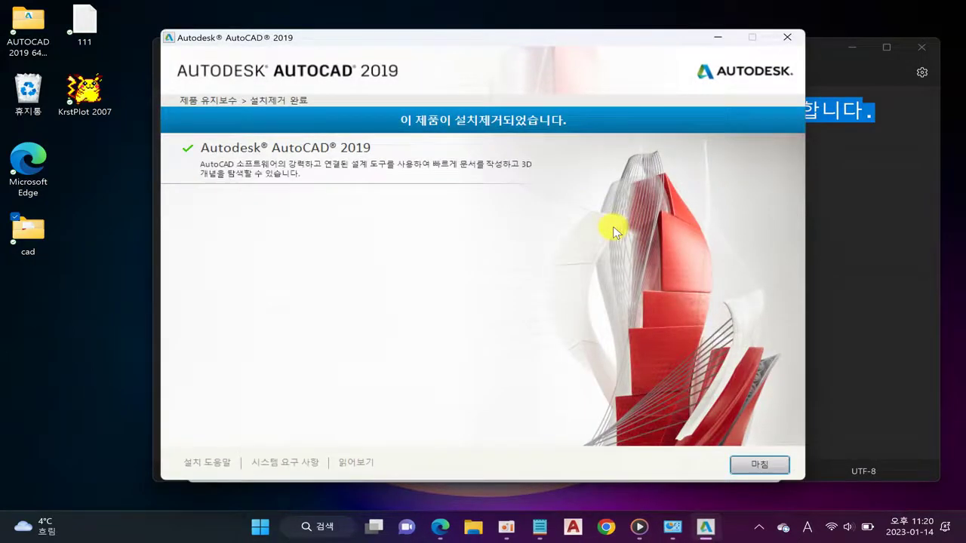
pyautogui.click(759, 465)
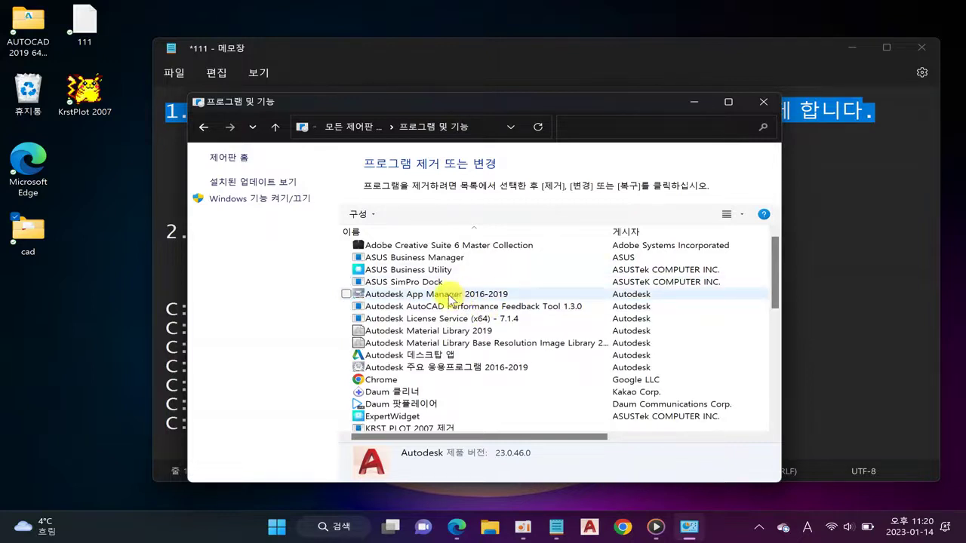
# Start uninstalling Autodesk App Manager 2016-2019 and confirm its removal
pyautogui.click(451, 296)
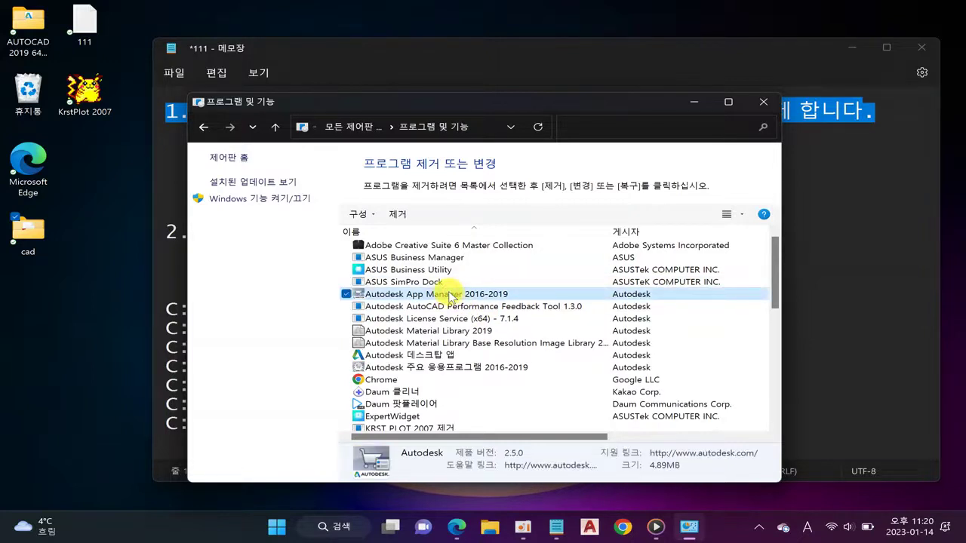
pyautogui.rightClick(451, 296)
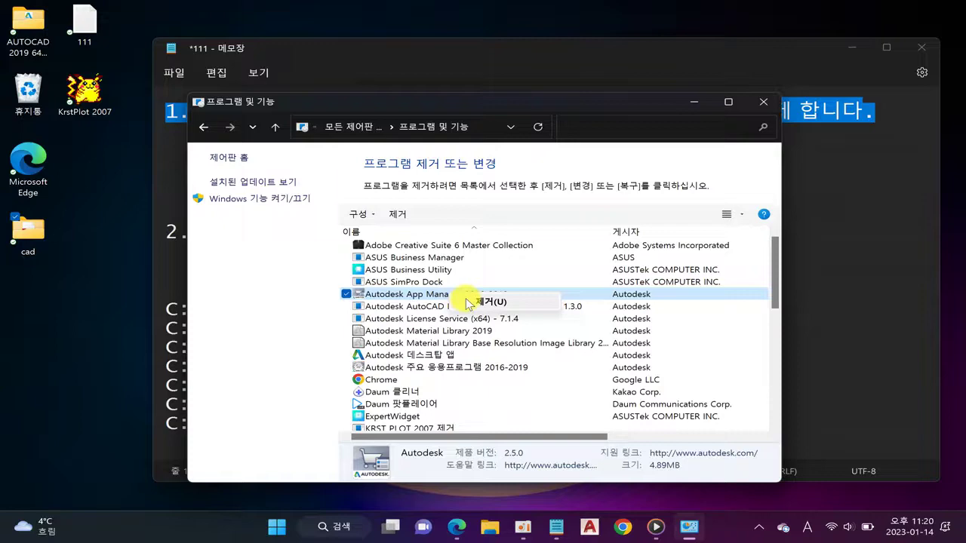
pyautogui.click(469, 301)
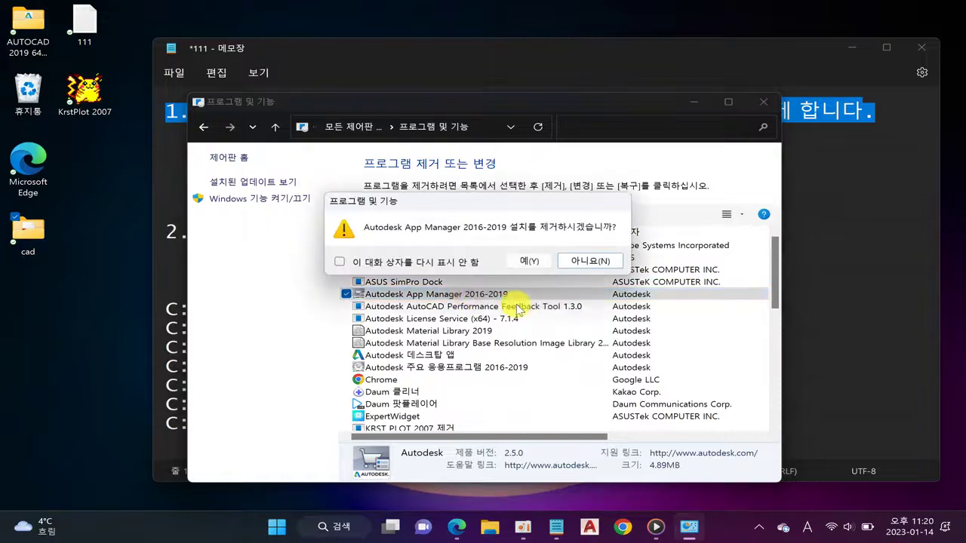
pyautogui.click(540, 263)
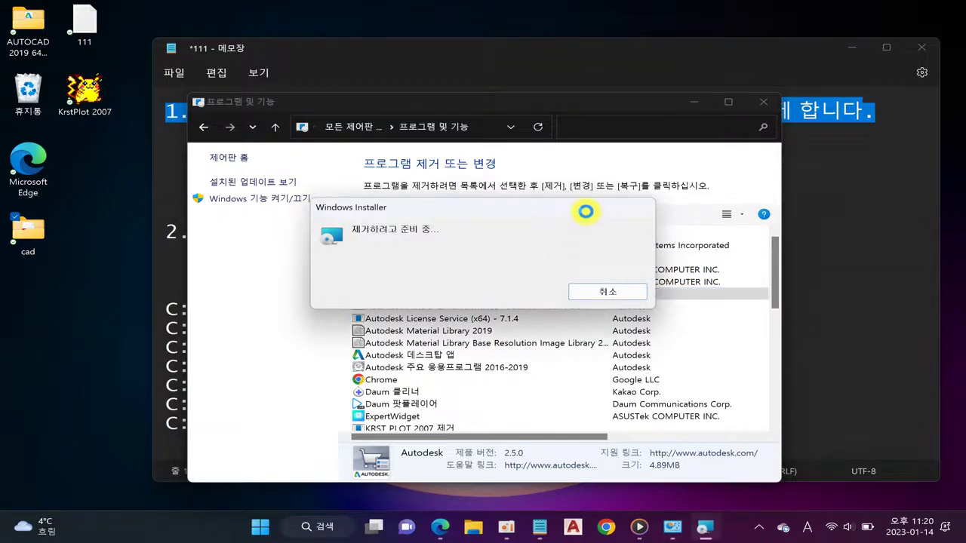
# Switch to the Notepad notes and add the line "관련된 파일을 모두 설치제거 해야합니다." below item 1
pyautogui.click(838, 156)
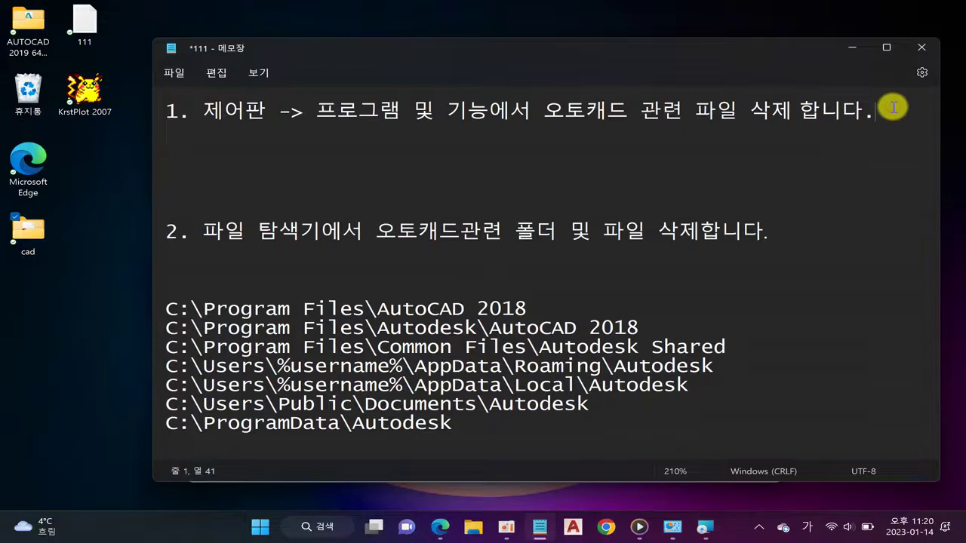
pyautogui.click(544, 110)
pyautogui.click(902, 115)
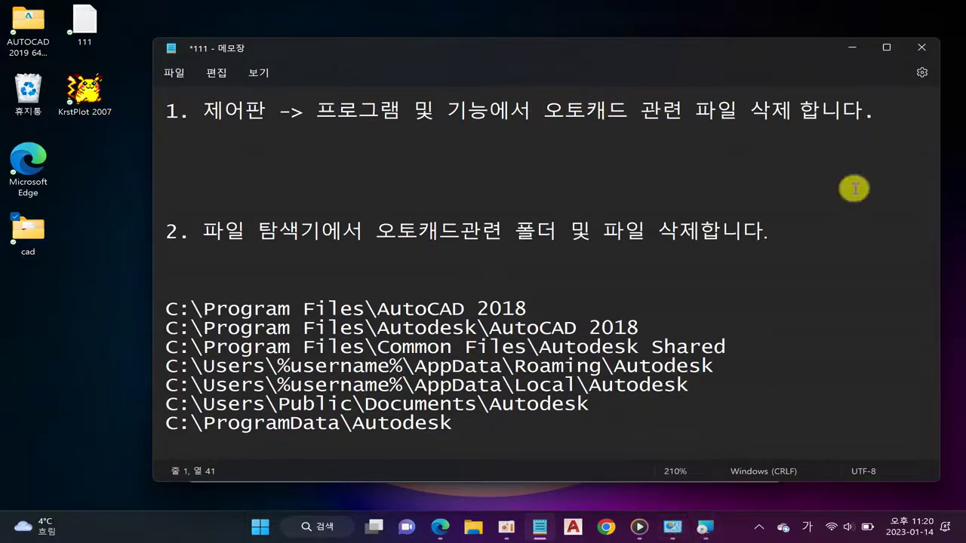
pyautogui.press('Return')
pyautogui.write('관')
pyautogui.write('련된 ')
pyautogui.write('파일을 모두 삭ㅈ')
pyautogui.write('ㅔ')
pyautogui.press('BackSpace')
pyautogui.press('BackSpace')
pyautogui.press('BackSpace')
pyautogui.write('설치')
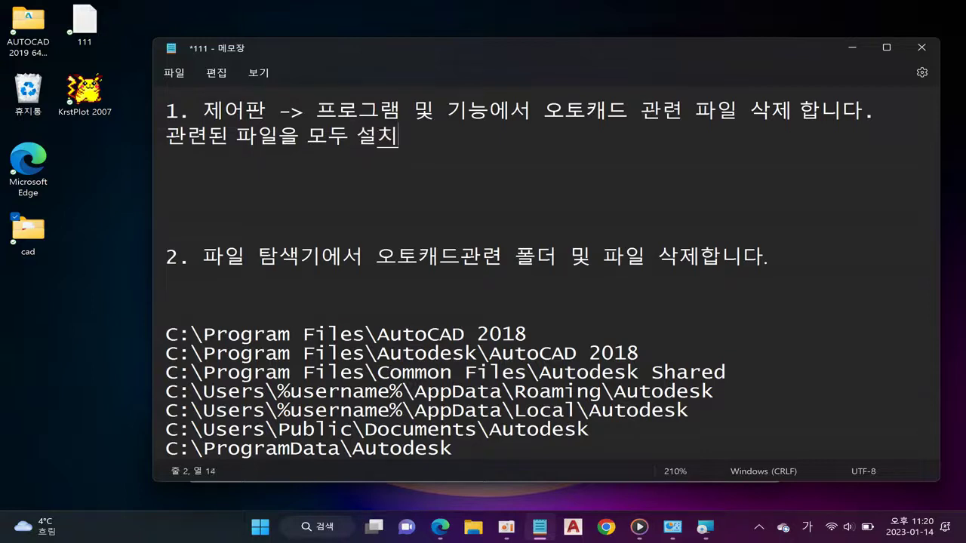
pyautogui.write('제거 해야합니다')
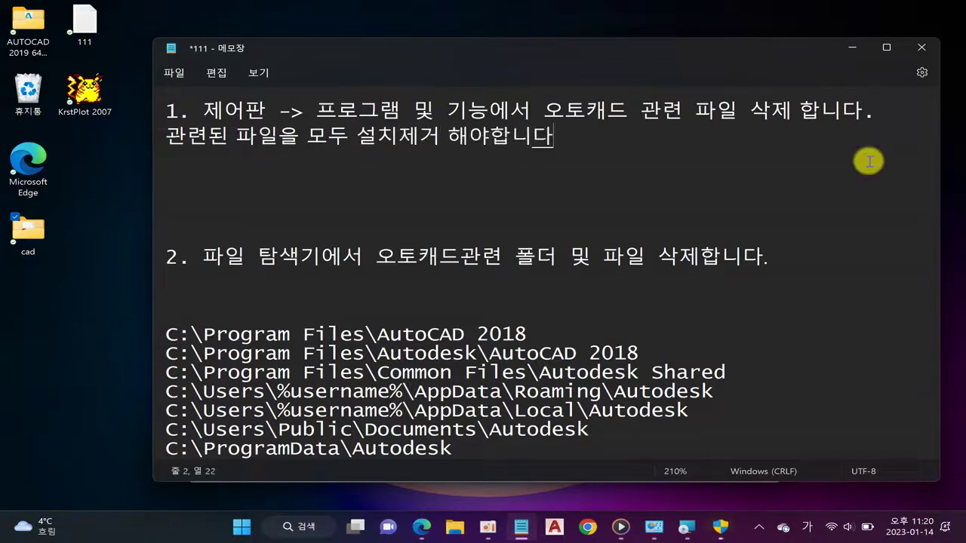
pyautogui.write('.')
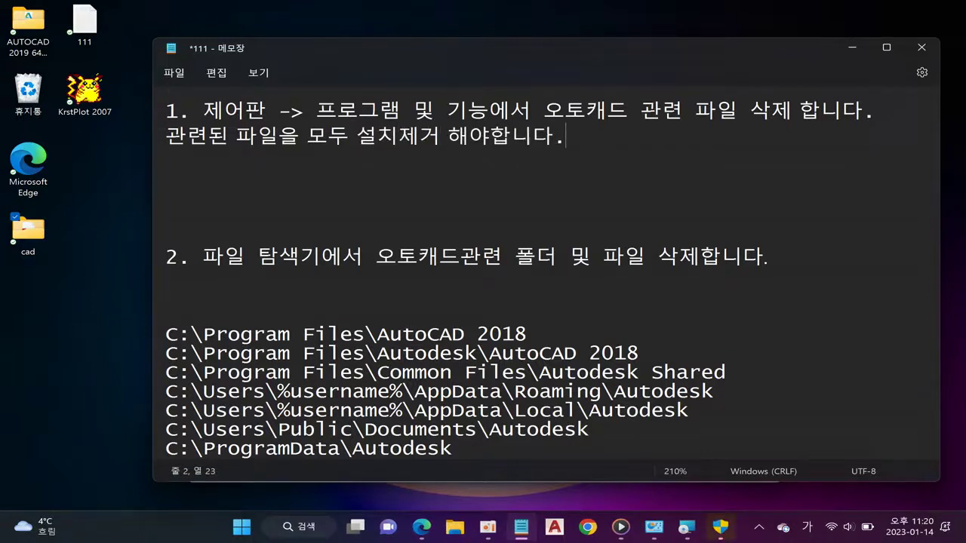
# Allow the pending App Manager removal and uninstall Autodesk AutoCAD Performance Feedback Tool 1.3.0 without restarting the system
pyautogui.click(717, 536)
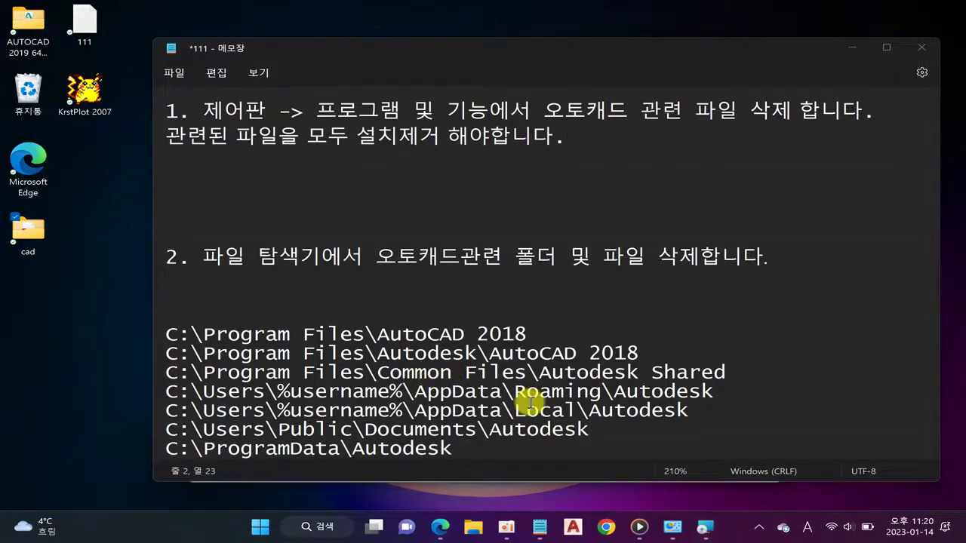
pyautogui.click(683, 533)
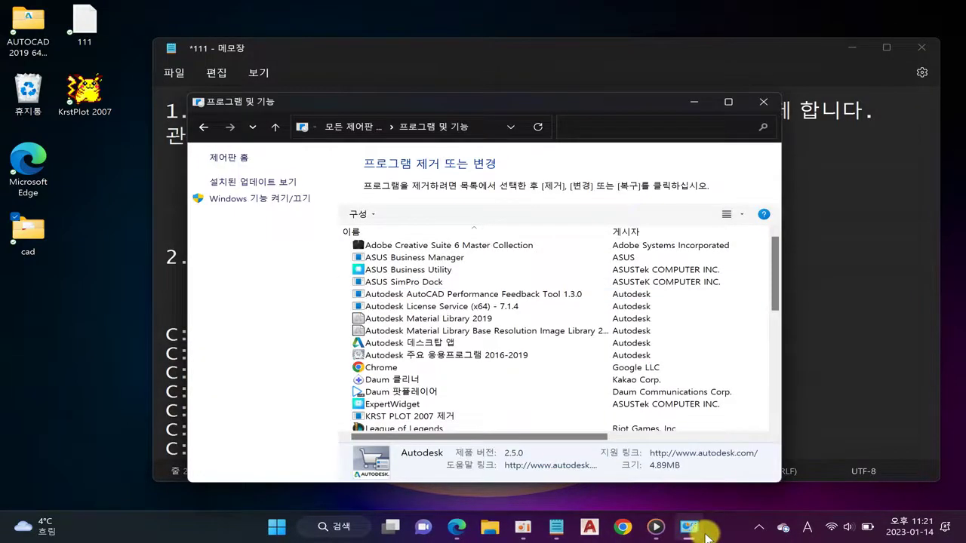
pyautogui.click(451, 293)
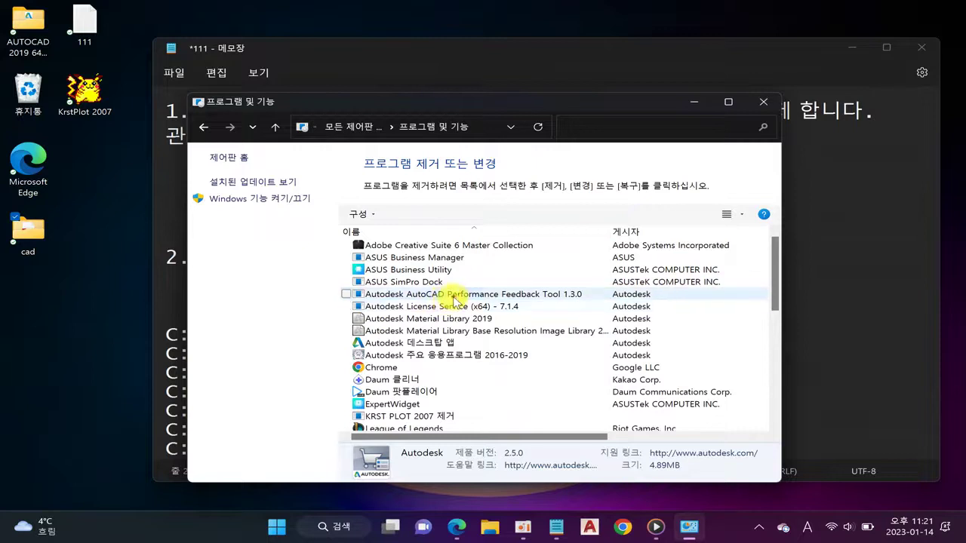
pyautogui.rightClick(453, 295)
pyautogui.click(476, 306)
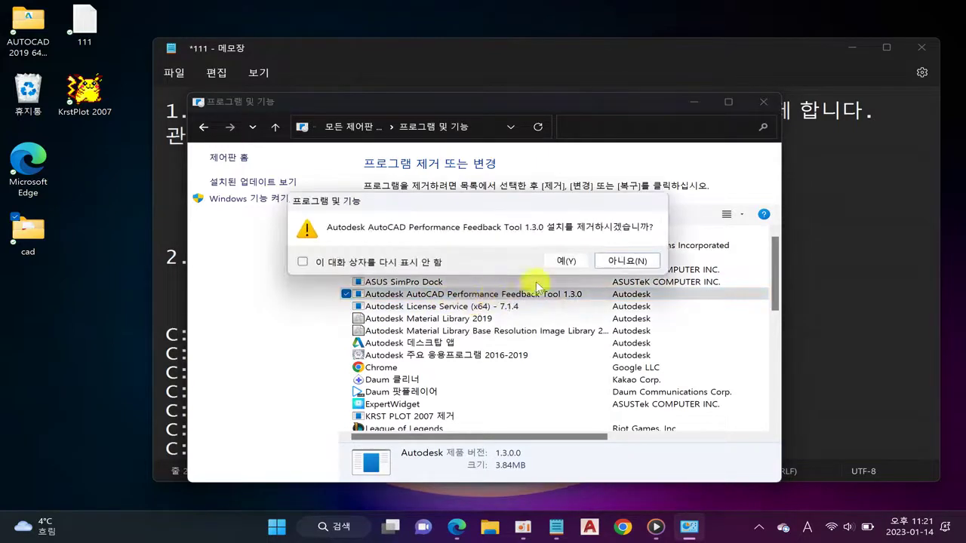
pyautogui.click(578, 261)
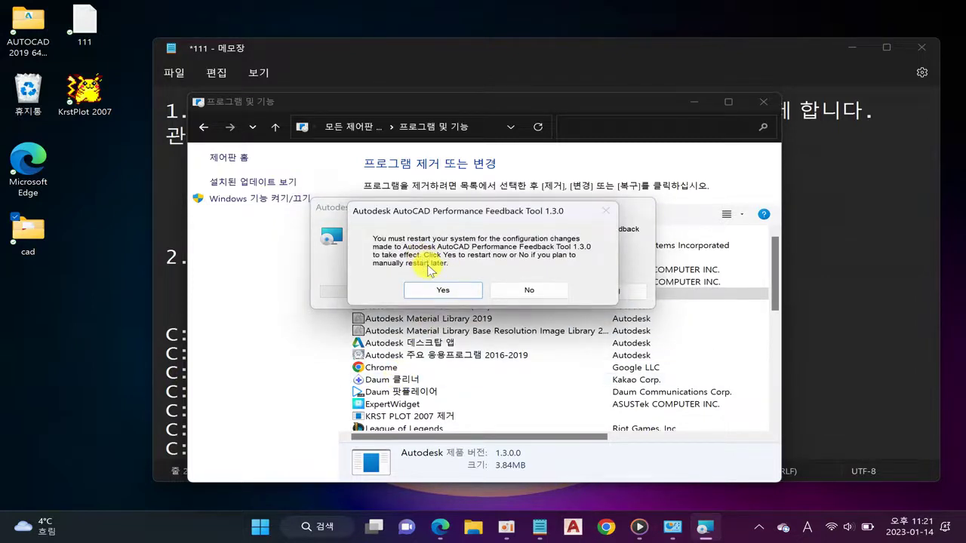
pyautogui.click(532, 290)
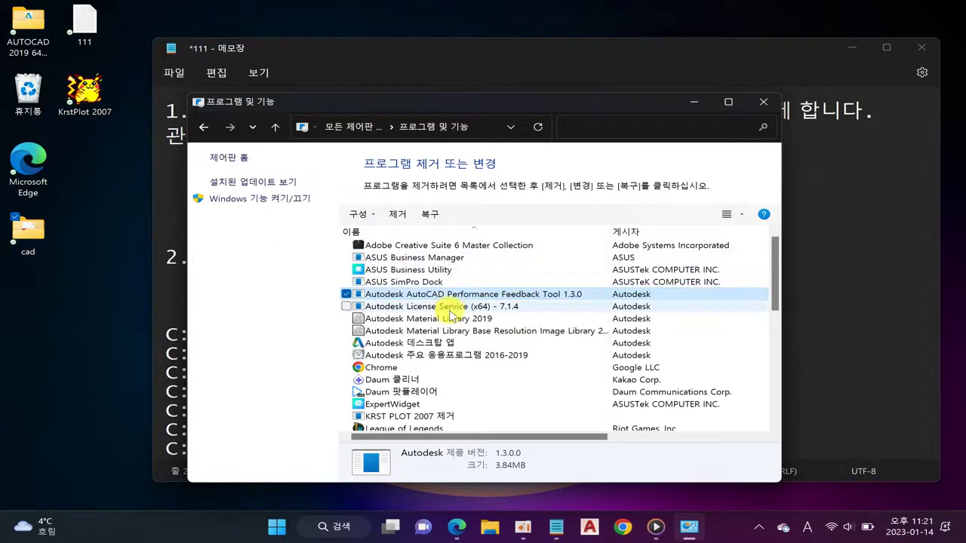
# Clear the leftover Autodesk AutoCAD Performance Feedback Tool 1.3.0 entry from the installed programs list
pyautogui.rightClick(471, 295)
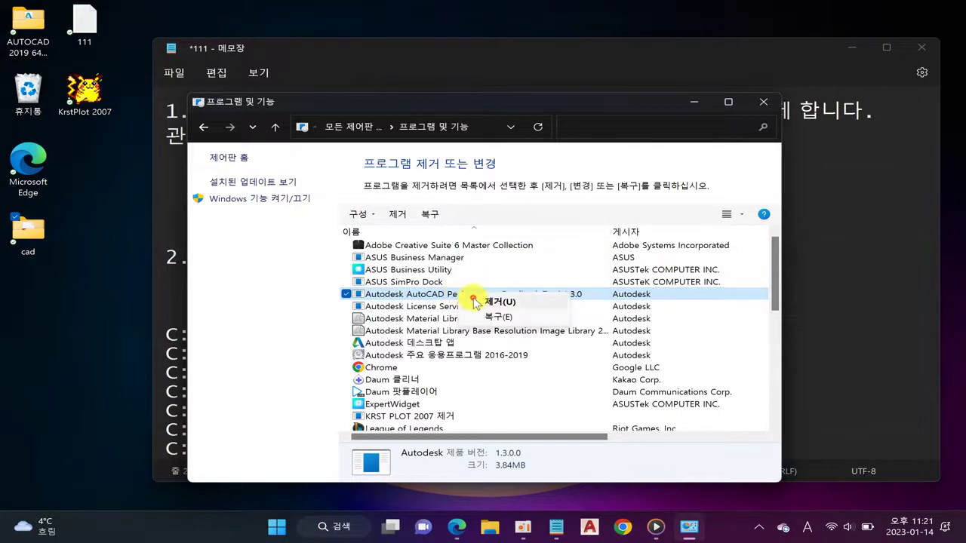
pyautogui.click(476, 302)
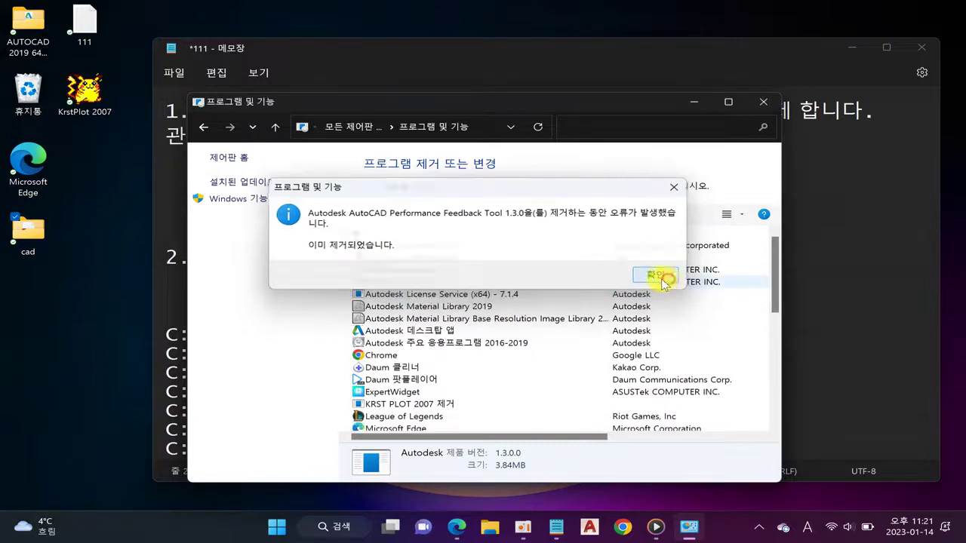
pyautogui.click(657, 276)
# Check the available actions for Autodesk License Service (x64) - 7.1.4 and uninstall Autodesk Material Library 2019
pyautogui.rightClick(478, 300)
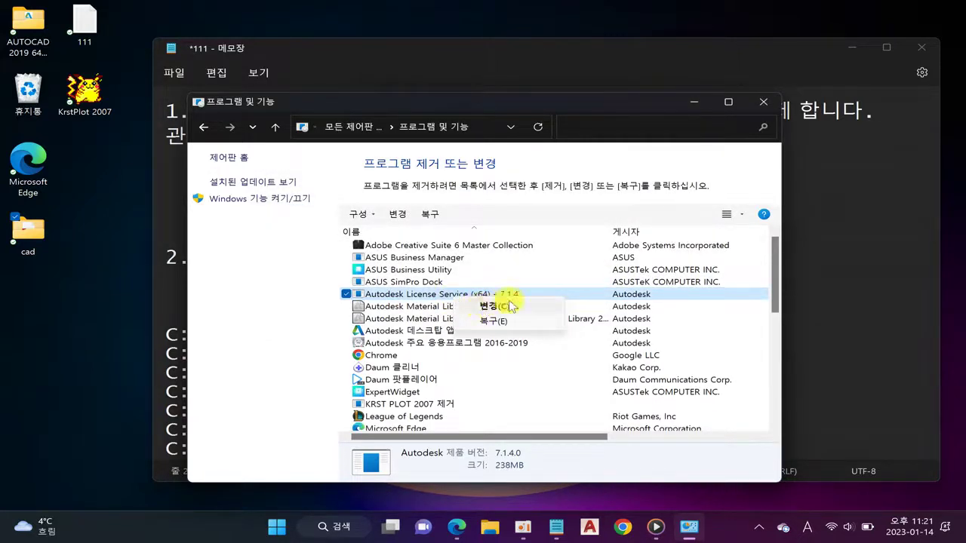
pyautogui.click(543, 268)
pyautogui.click(459, 308)
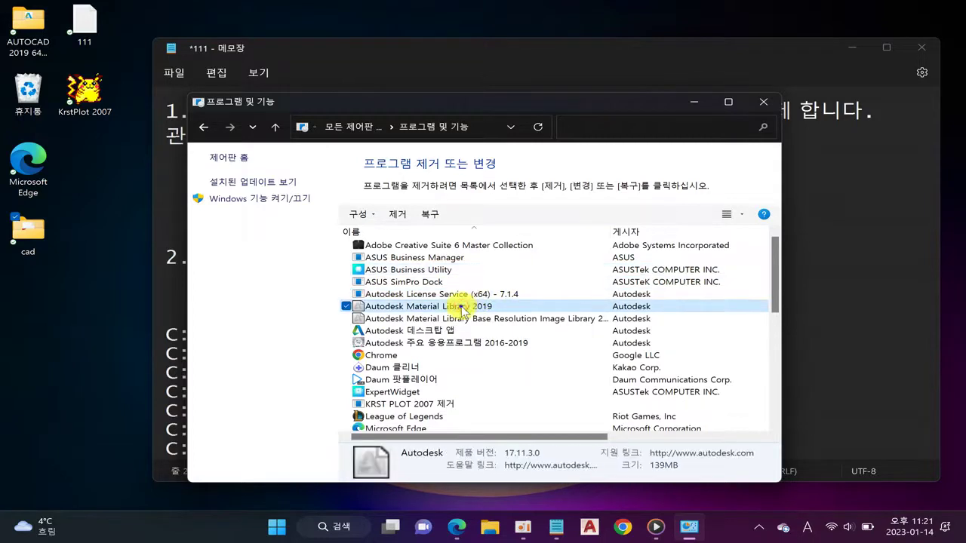
pyautogui.rightClick(462, 308)
pyautogui.click(526, 261)
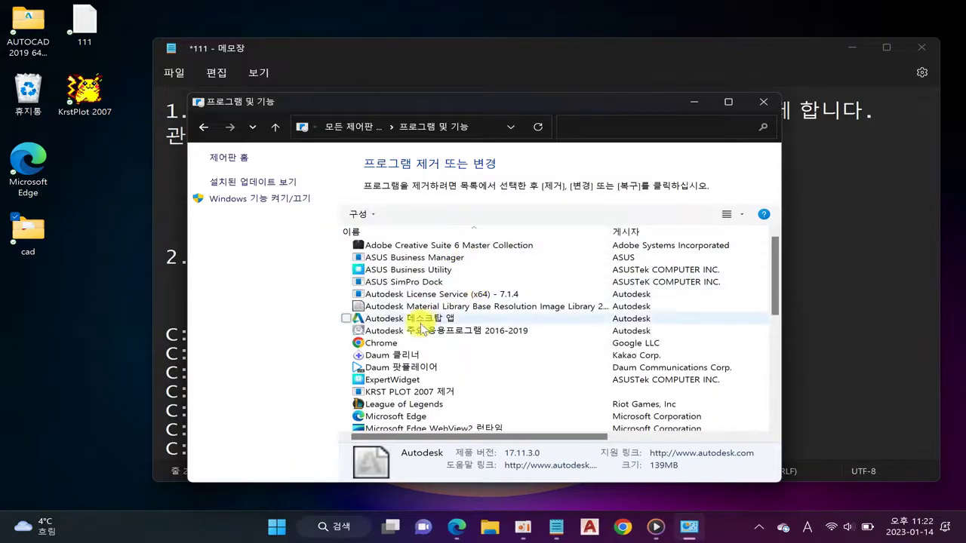
# Try to uninstall Autodesk 데스크탑 앱 (Autodesk desktop app) and close the uninstaller's dialog
pyautogui.click(418, 321)
pyautogui.rightClick(434, 327)
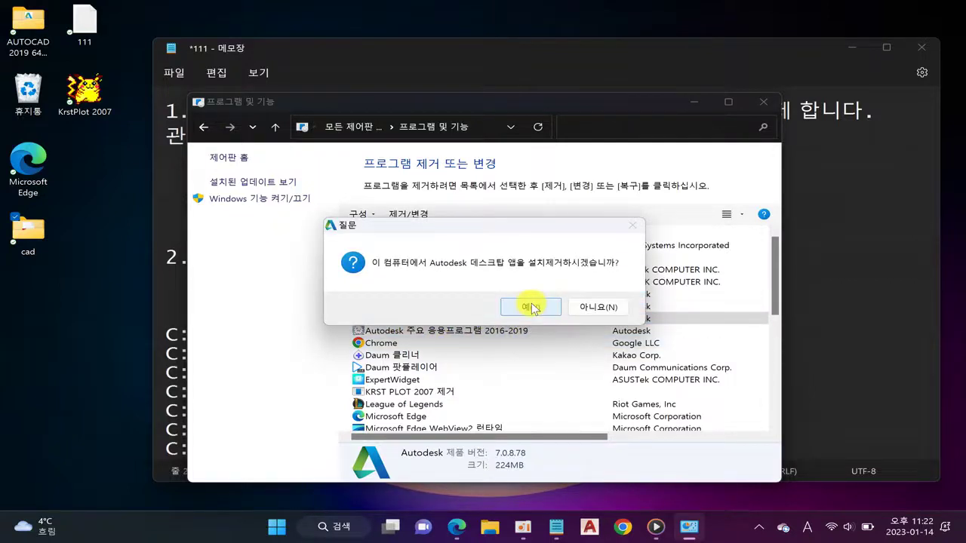
pyautogui.click(530, 306)
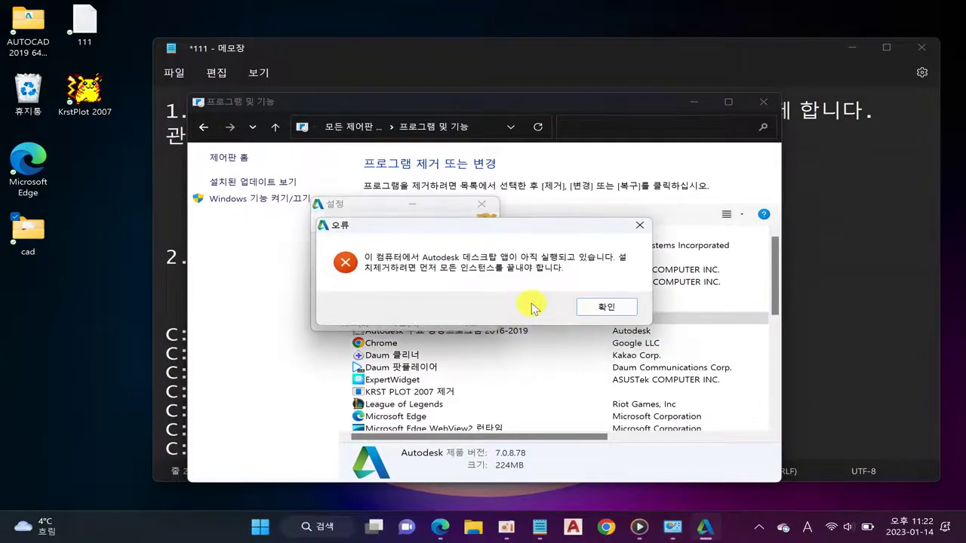
pyautogui.click(587, 306)
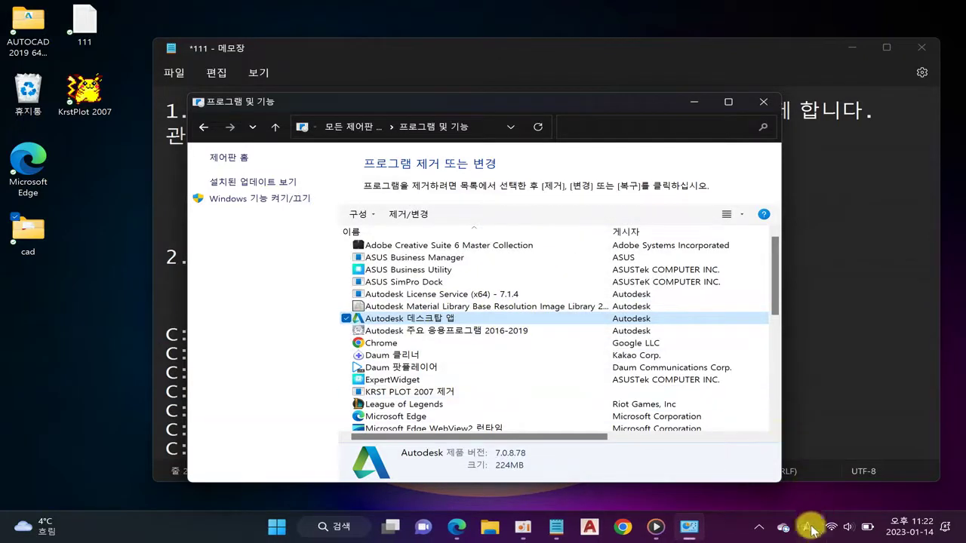
# Quit the Autodesk desktop app that is still running in the background
pyautogui.click(759, 527)
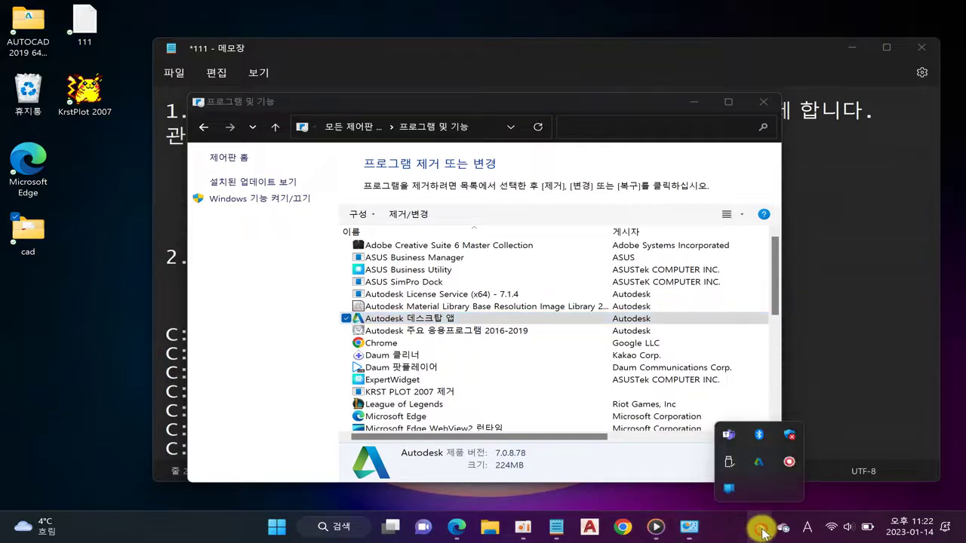
pyautogui.rightClick(790, 463)
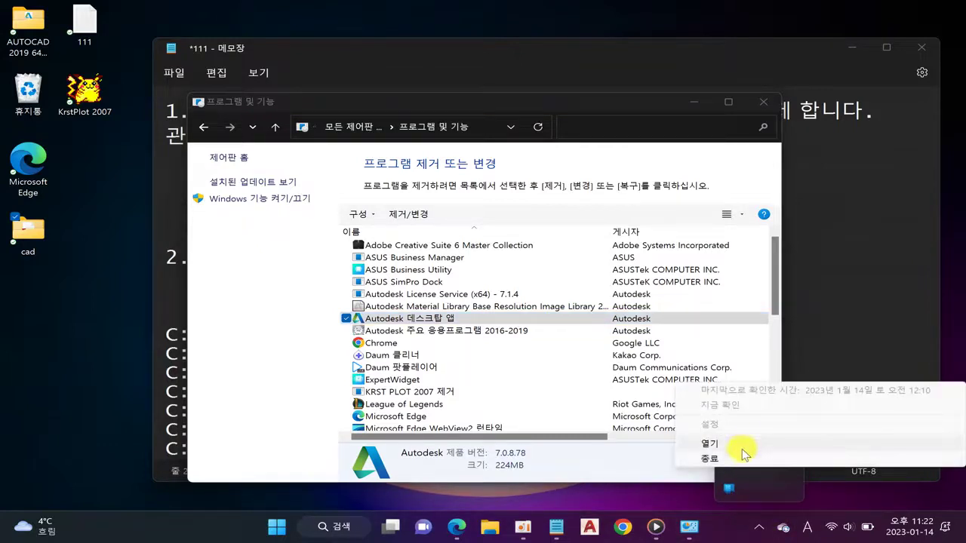
pyautogui.click(739, 457)
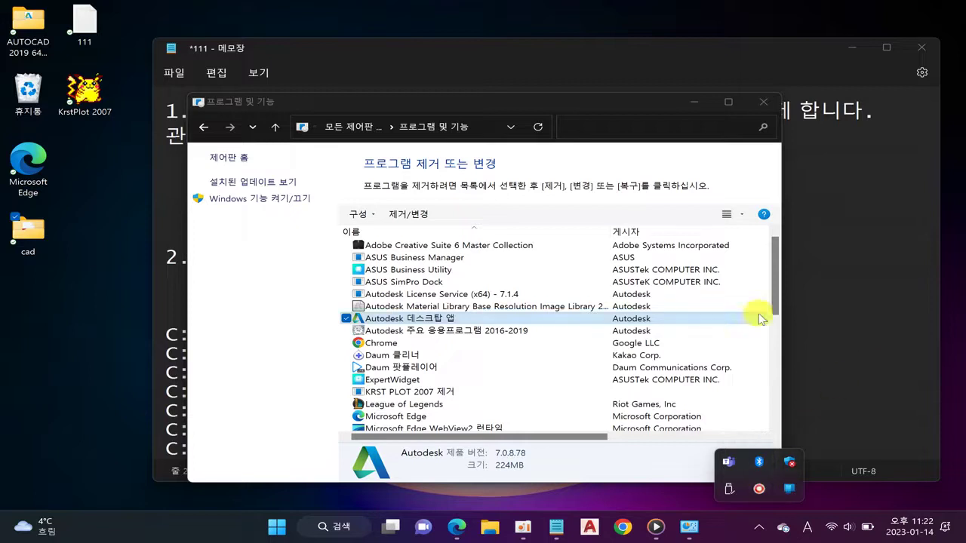
# Uninstall Autodesk 데스크탑 앱 (Autodesk desktop app) and dismiss its completion dialog
pyautogui.click(400, 318)
pyautogui.rightClick(445, 323)
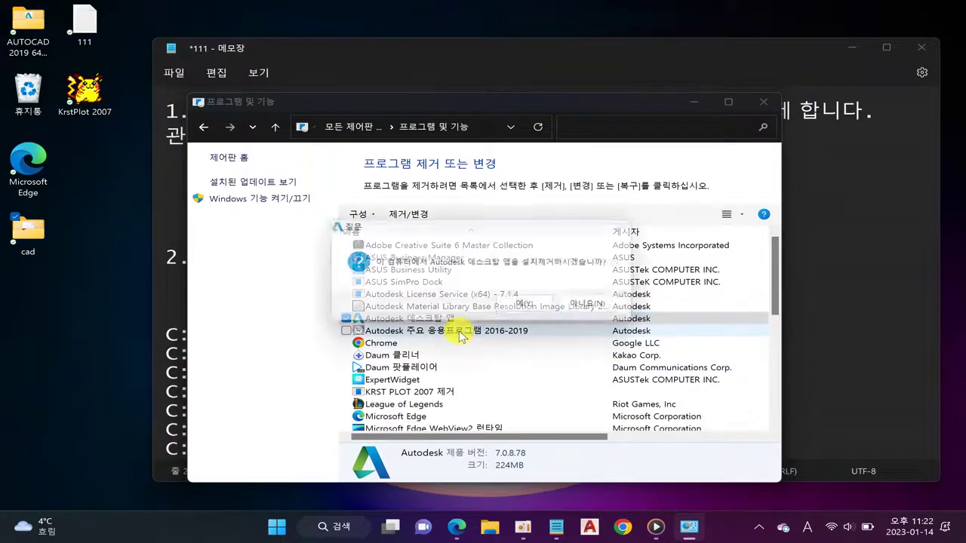
pyautogui.click(512, 311)
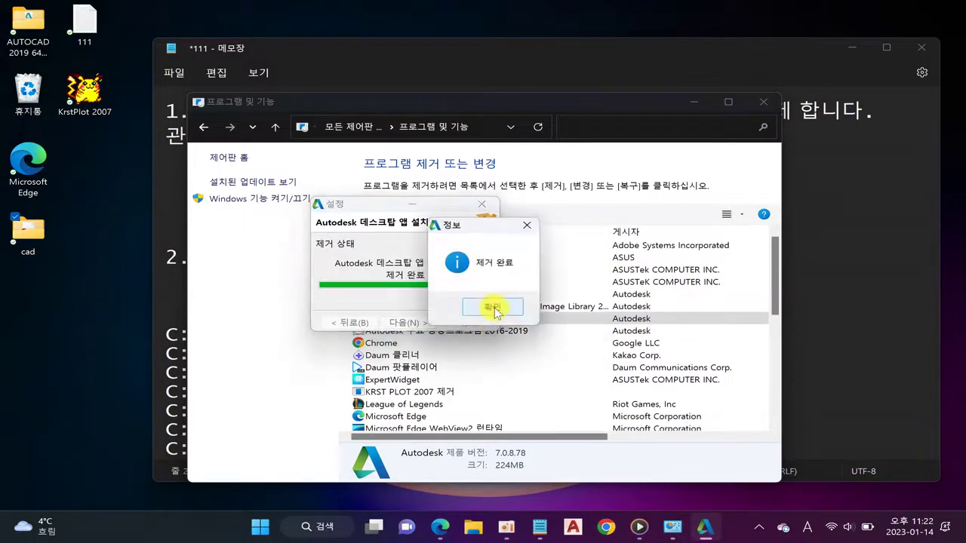
pyautogui.click(491, 308)
# Uninstall Autodesk 주요 응용프로그램 2016-2019 from the installed programs list
pyautogui.click(451, 324)
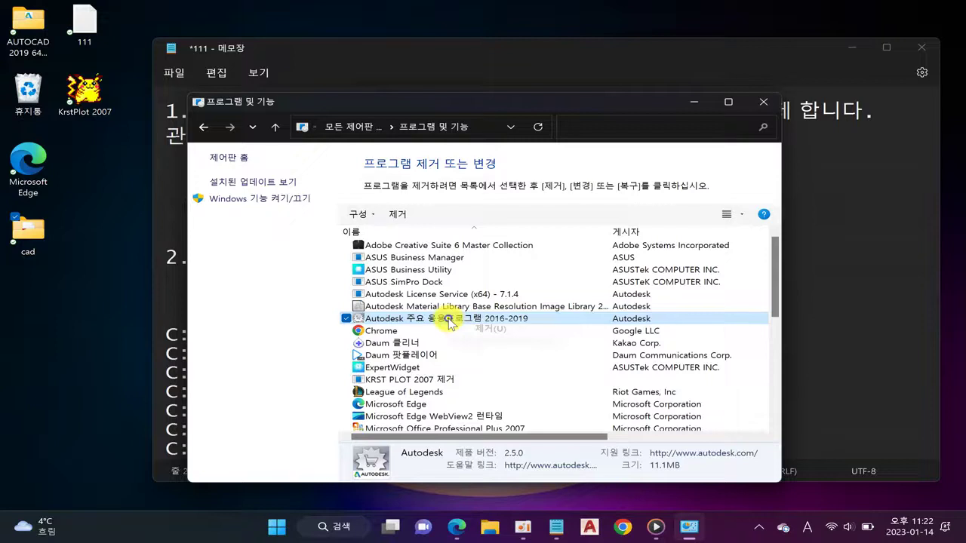
pyautogui.rightClick(451, 323)
pyautogui.click(464, 330)
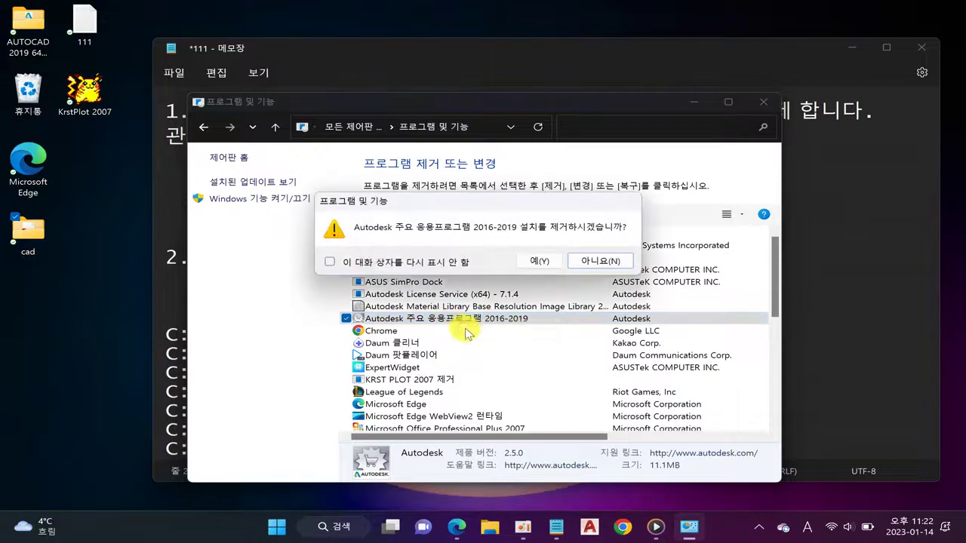
pyautogui.click(538, 260)
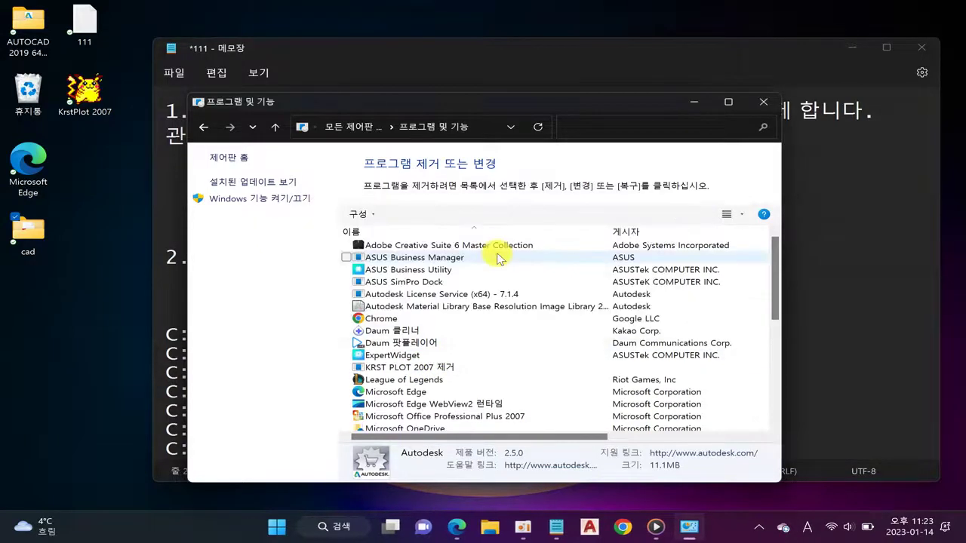
# Uninstall Autodesk Material Library Base Resolution Image Library 2019 from the installed programs list
pyautogui.click(458, 294)
pyautogui.rightClick(451, 308)
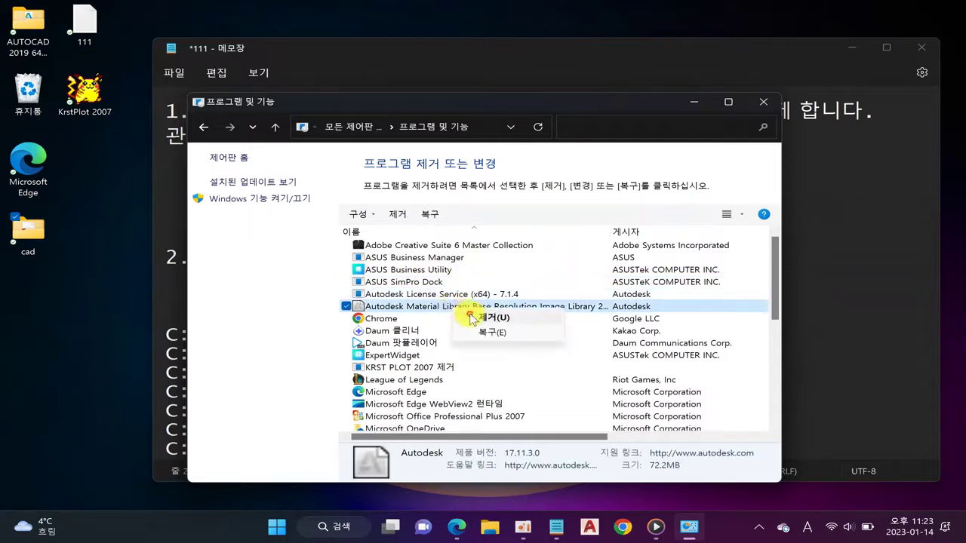
pyautogui.click(483, 318)
pyautogui.click(586, 260)
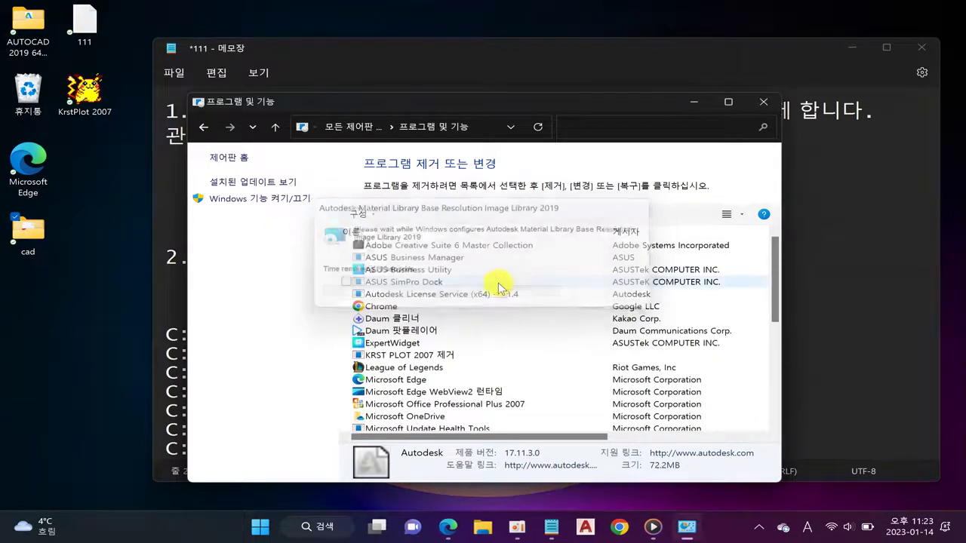
# Clear the leftover Autodesk License Service (x64) - 7.1.4 entry and close the Programs and Features window
pyautogui.click(473, 297)
pyautogui.rightClick(474, 299)
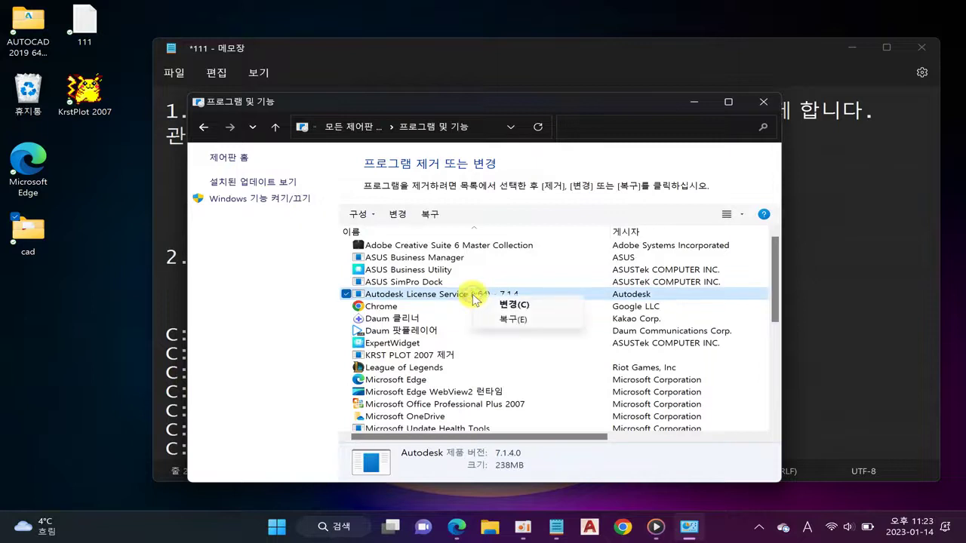
pyautogui.click(489, 306)
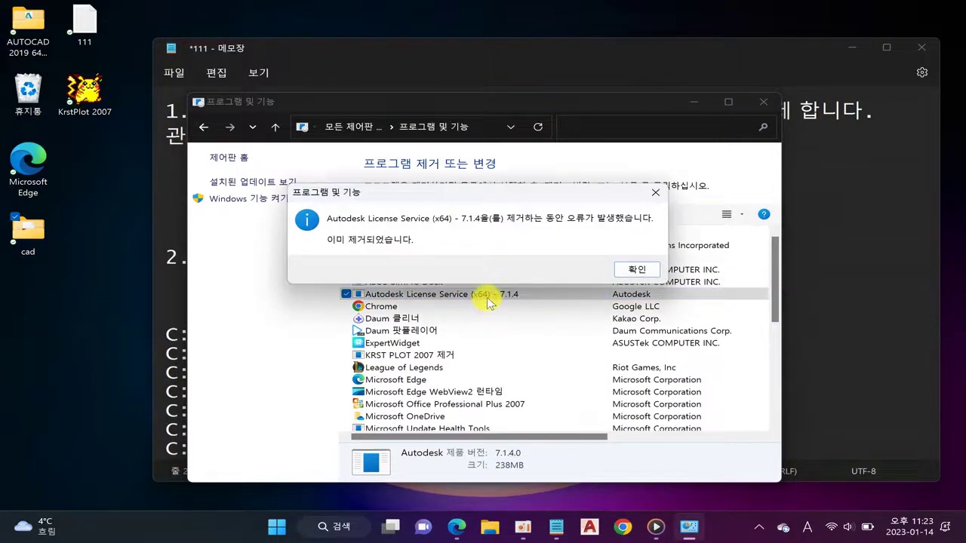
pyautogui.click(634, 269)
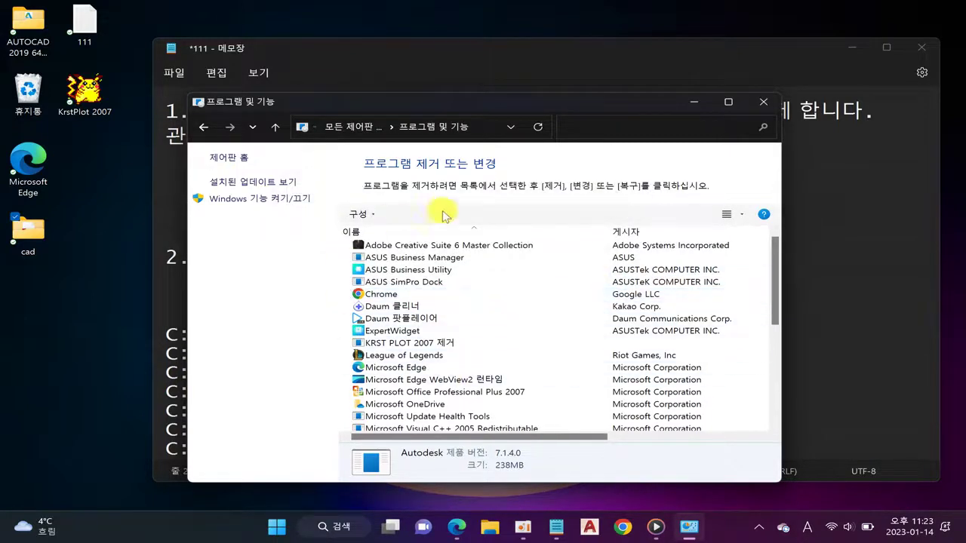
pyautogui.click(764, 105)
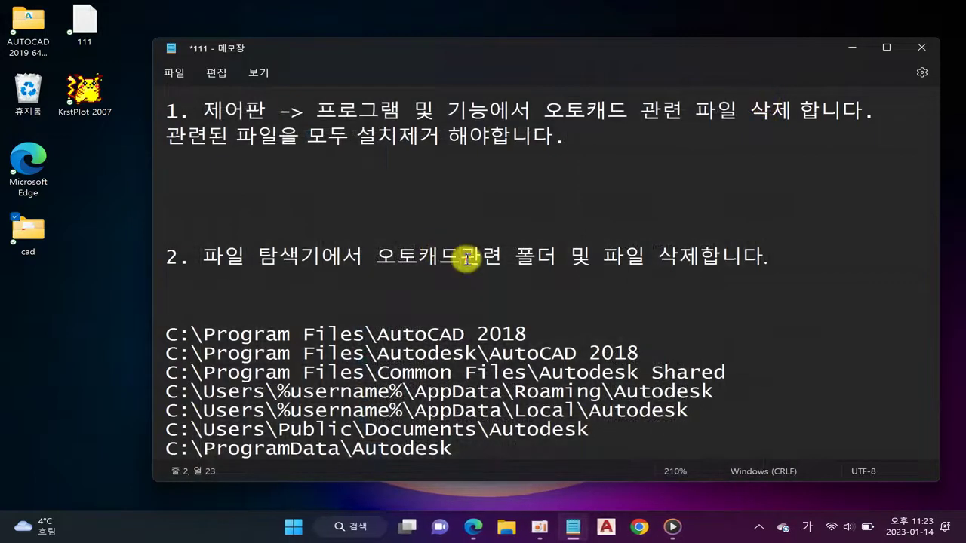
# Review the notes' second section on AutoCAD folders to delete and open the OS (C:) drive in File Explorer
pyautogui.scroll(-4, 325, 215)
pyautogui.scroll(2, 334, 195)
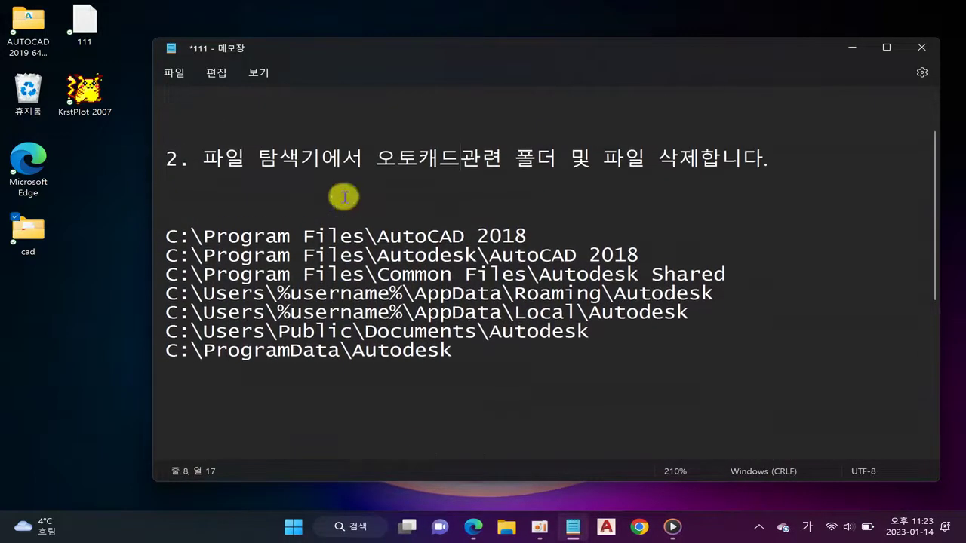
pyautogui.tripleClick(173, 156)
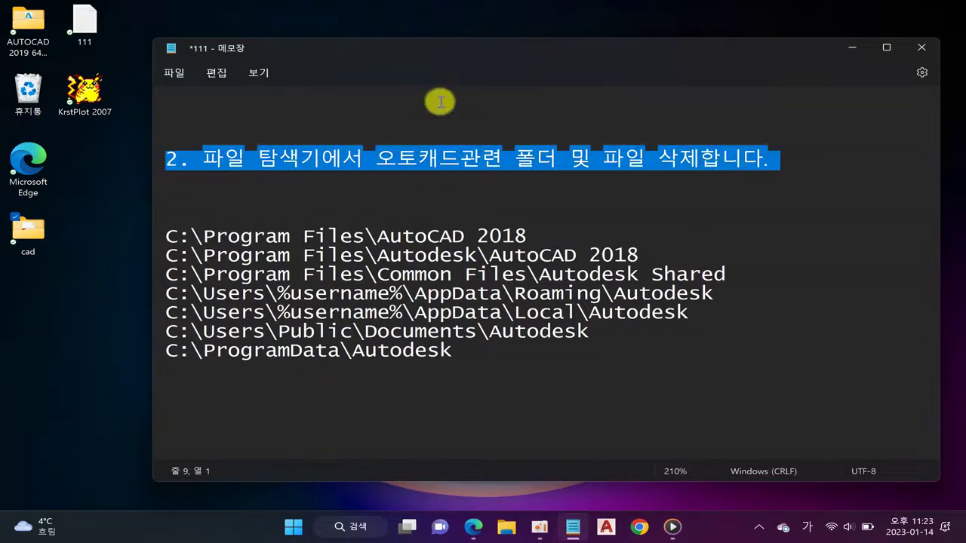
pyautogui.click(532, 235)
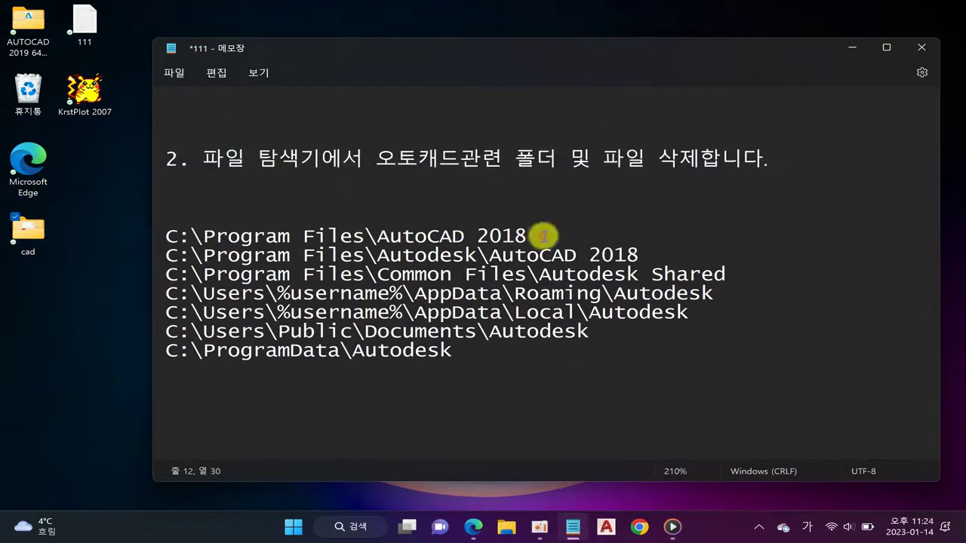
pyautogui.click(506, 527)
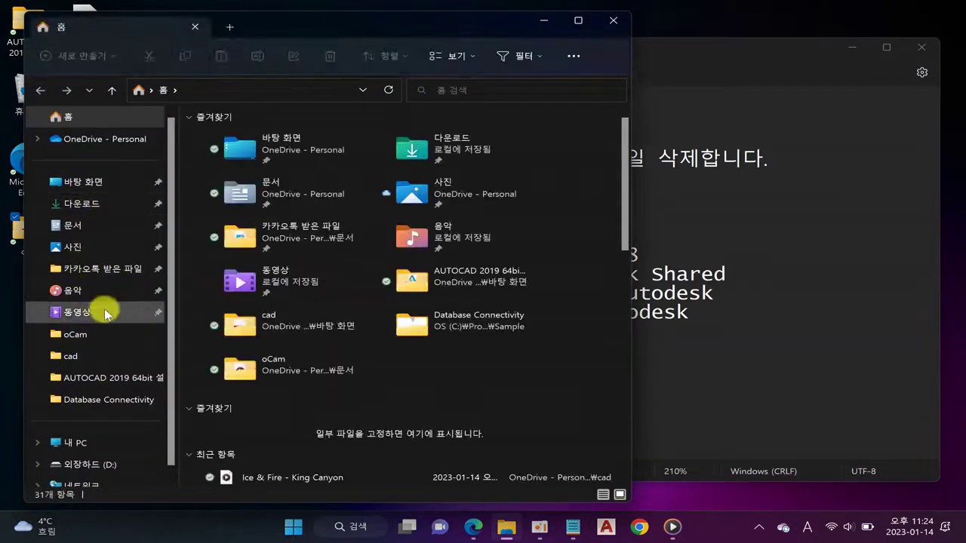
pyautogui.scroll(-1, 97, 317)
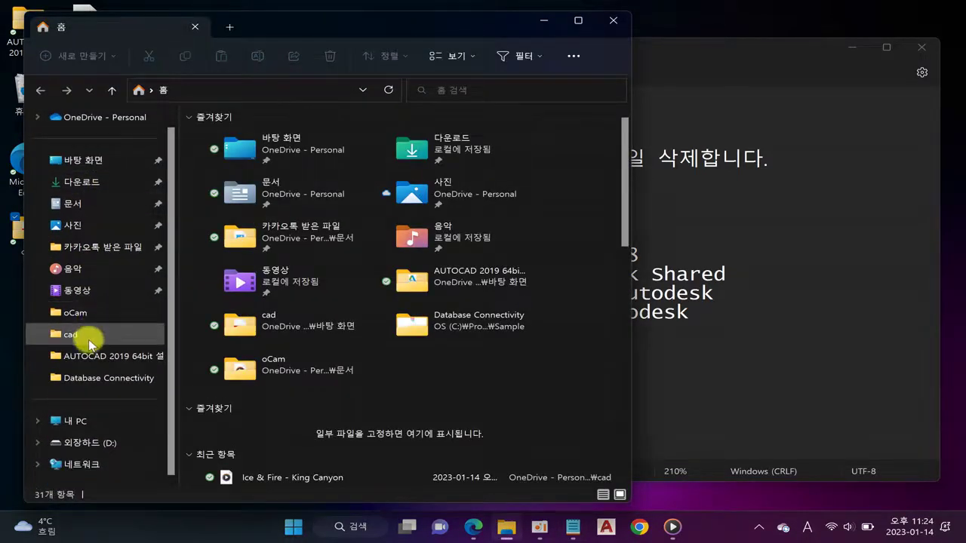
pyautogui.click(79, 423)
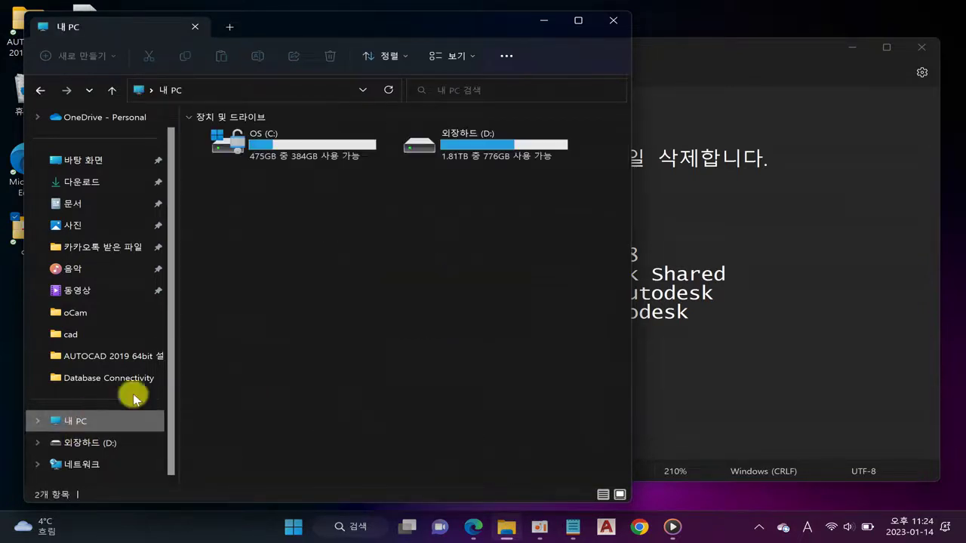
pyautogui.doubleClick(304, 151)
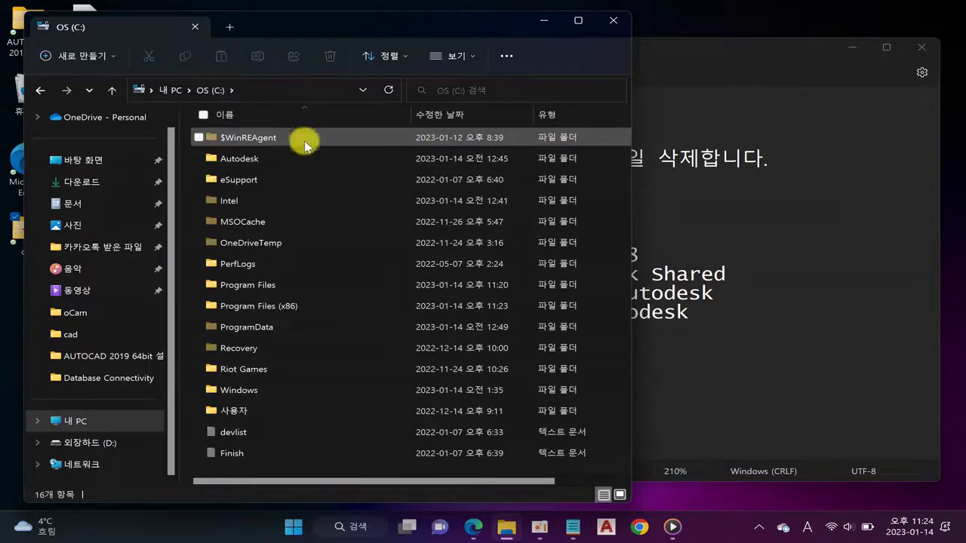
# Arrange the notes and File Explorer windows so both can be used, and delete the Autodesk folder from the C: drive root
pyautogui.click(303, 155)
pyautogui.moveTo(330, 19); pyautogui.dragTo(606, 79)
pyautogui.moveTo(514, 48); pyautogui.dragTo(420, 28)
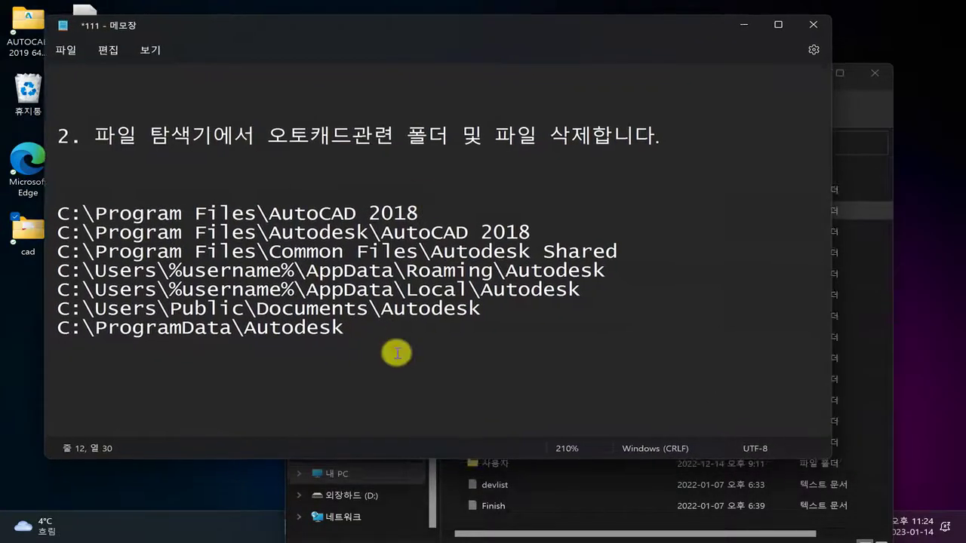
pyautogui.click(538, 491)
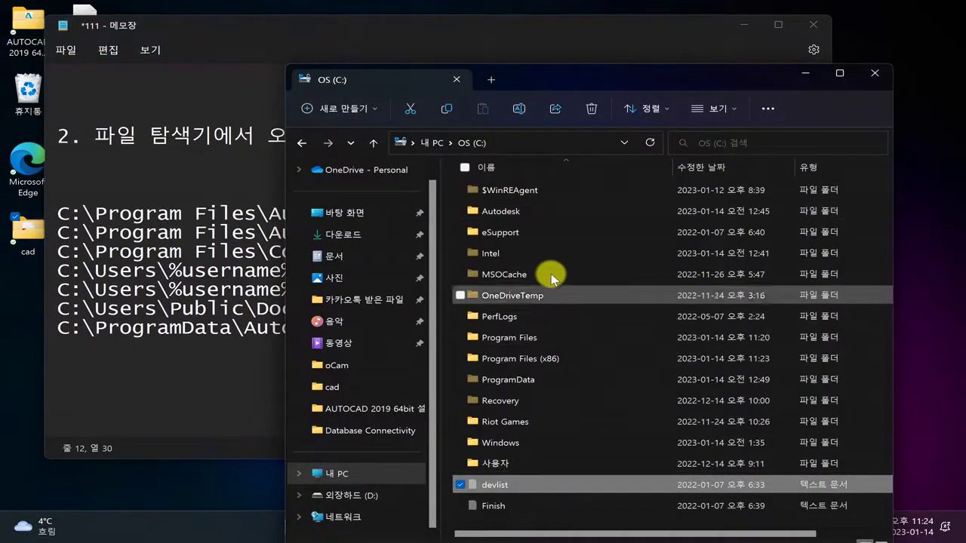
pyautogui.click(538, 212)
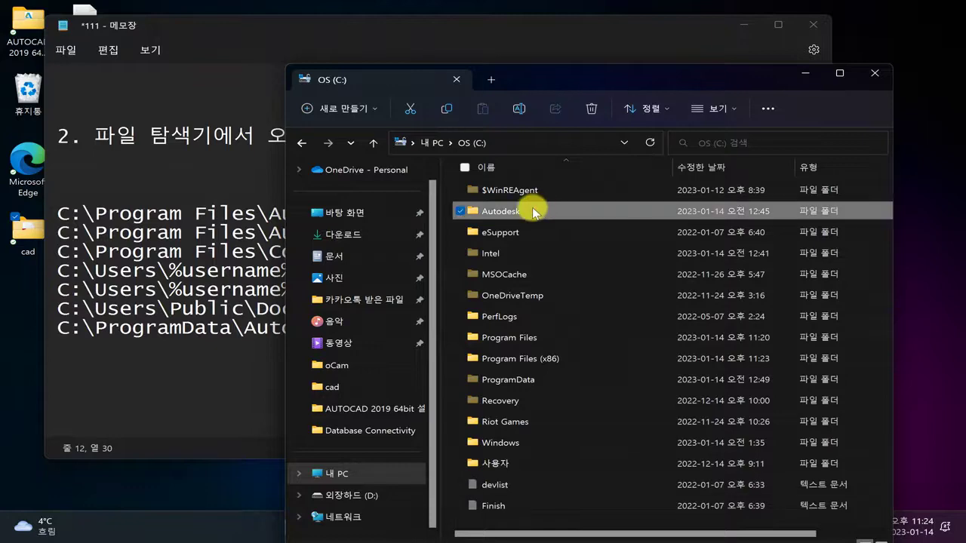
pyautogui.moveTo(557, 79); pyautogui.dragTo(657, 50)
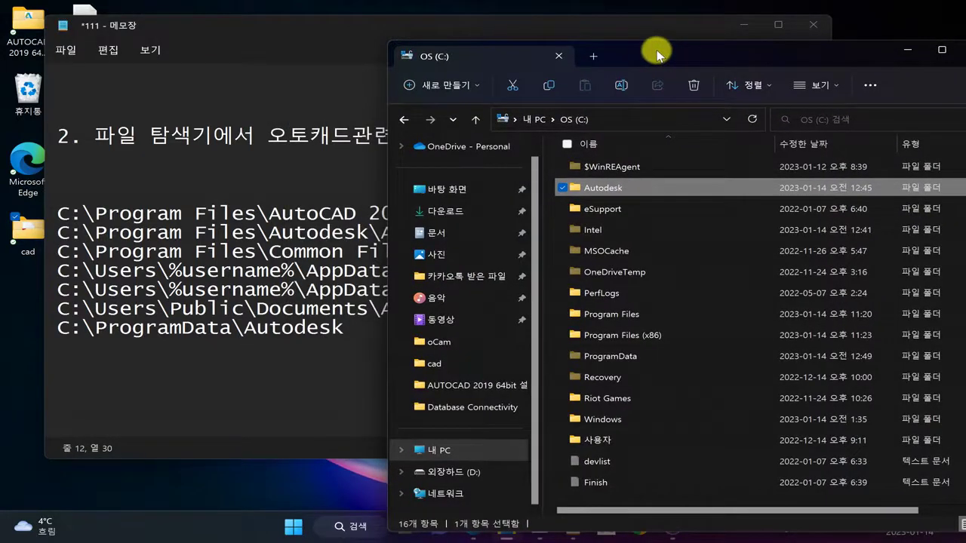
pyautogui.rightClick(654, 192)
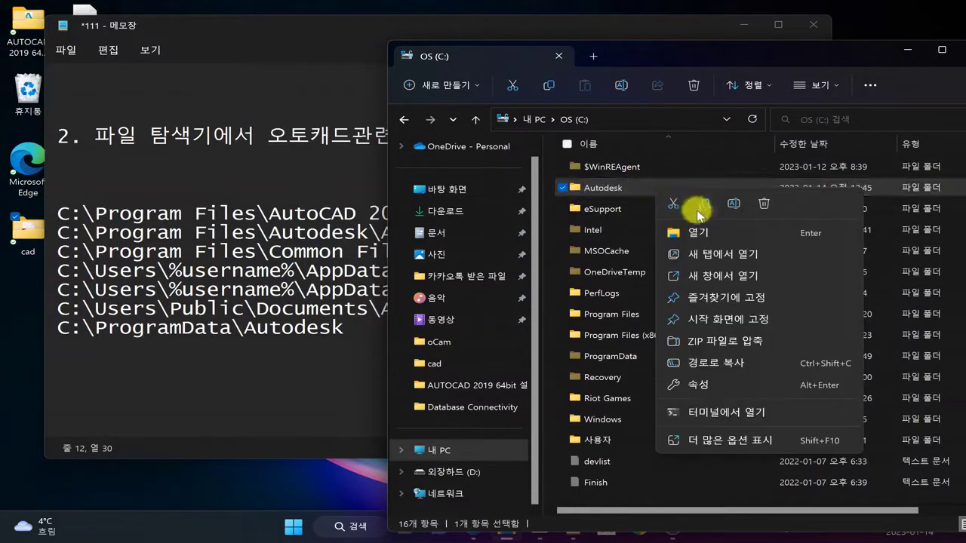
pyautogui.click(764, 204)
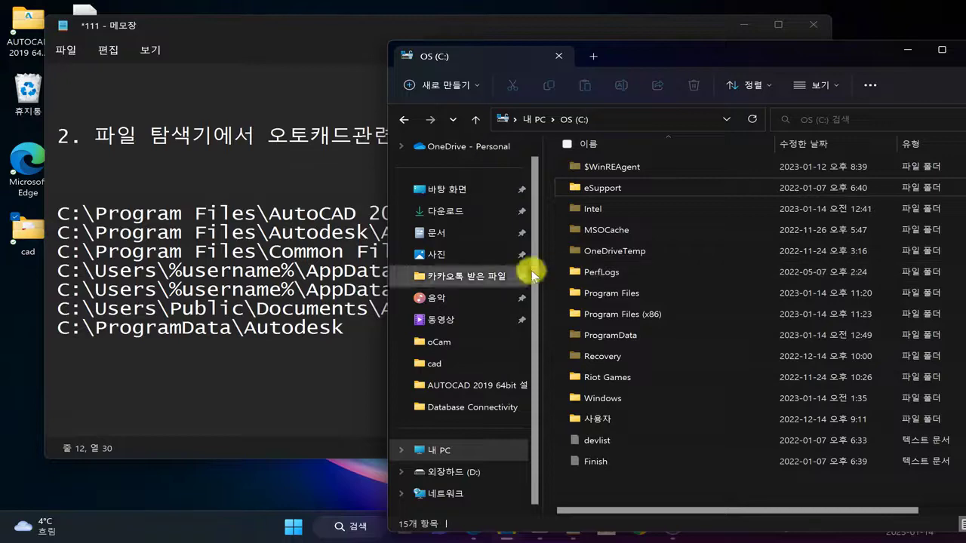
# Compare the AutoCAD 2018 paths under Program Files in the notes with the folders on the C: drive
pyautogui.click(336, 238)
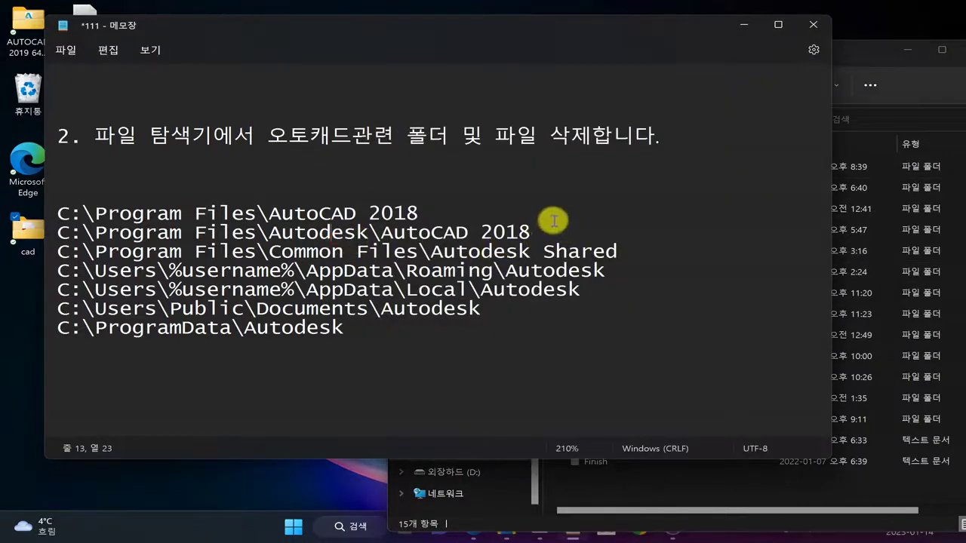
pyautogui.click(867, 60)
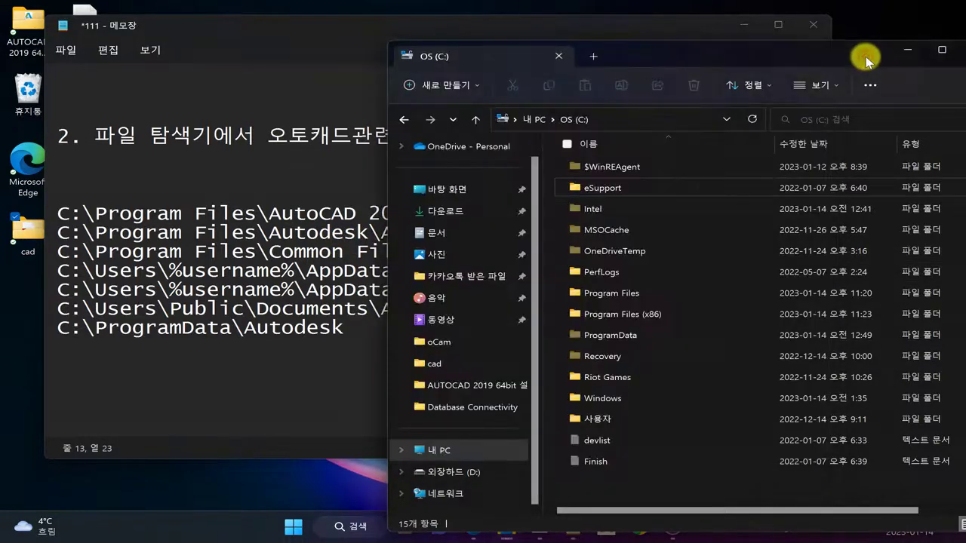
pyautogui.click(242, 251)
pyautogui.moveTo(537, 235); pyautogui.dragTo(70, 233)
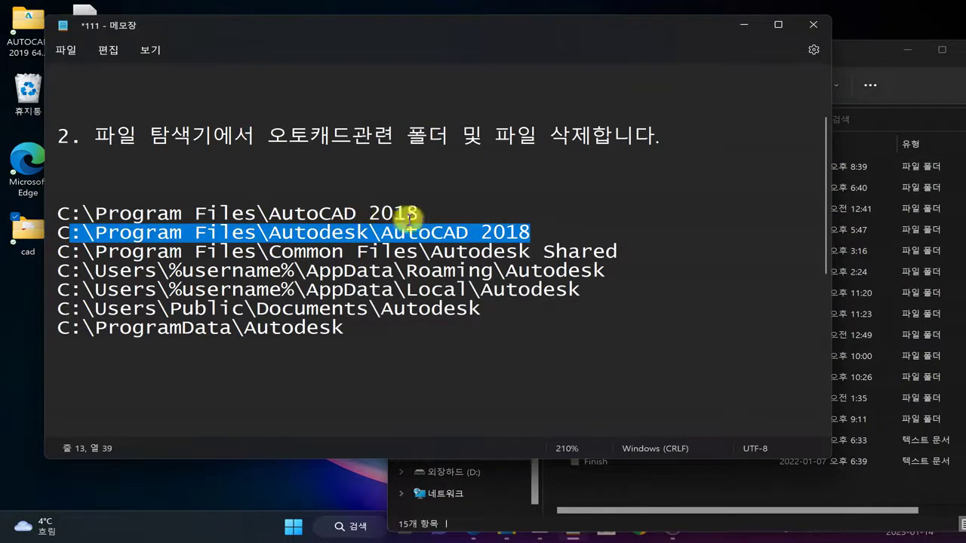
pyautogui.click(464, 213)
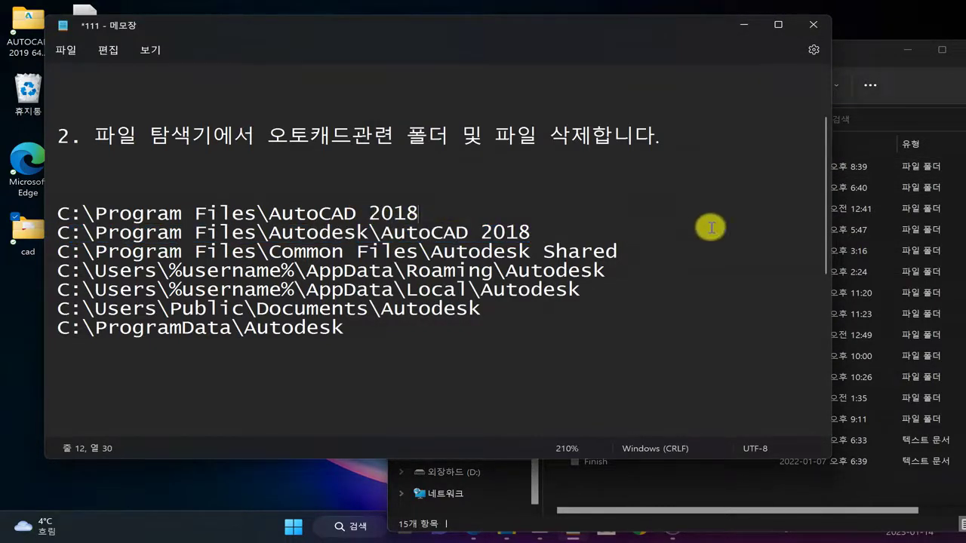
pyautogui.click(885, 234)
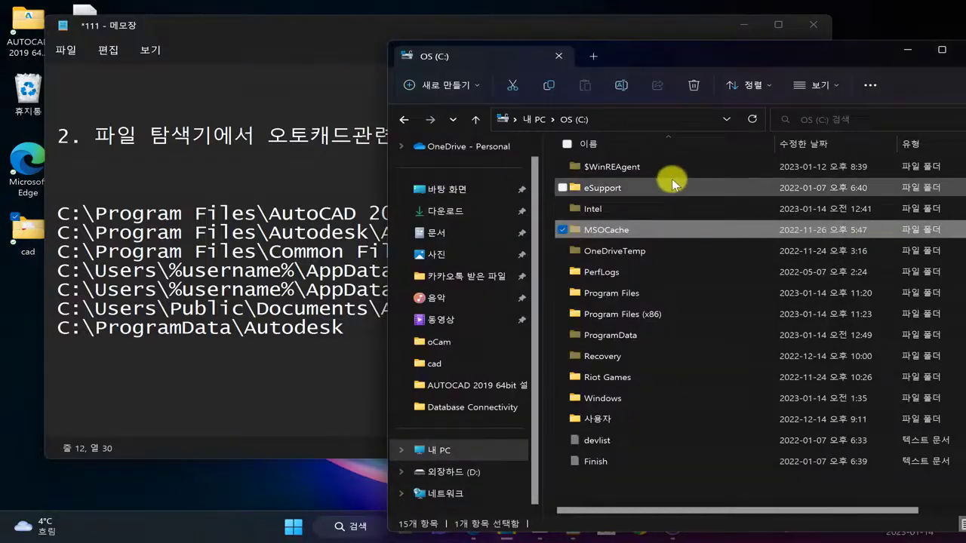
# Turn off the display of hidden items in the C: drive listing
pyautogui.rightClick(634, 480)
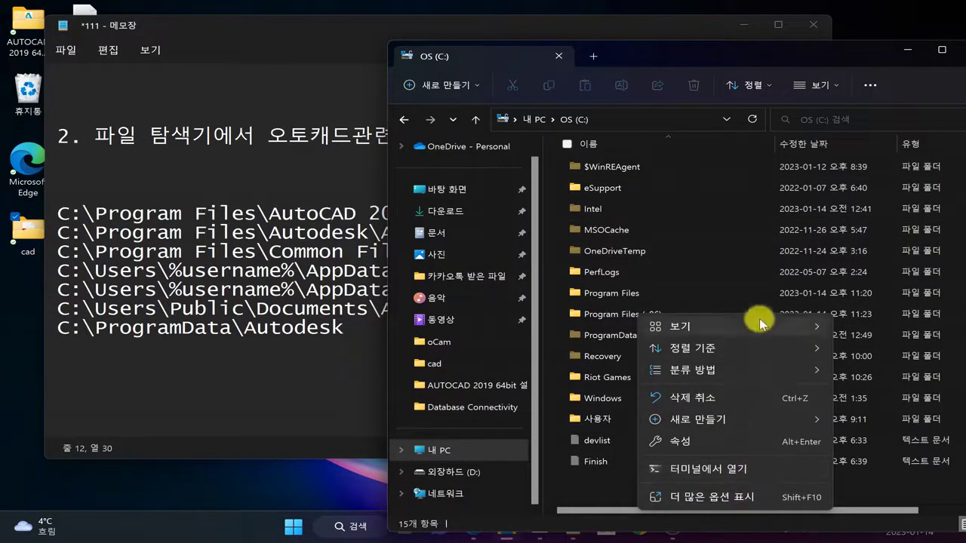
pyautogui.moveTo(759, 320)
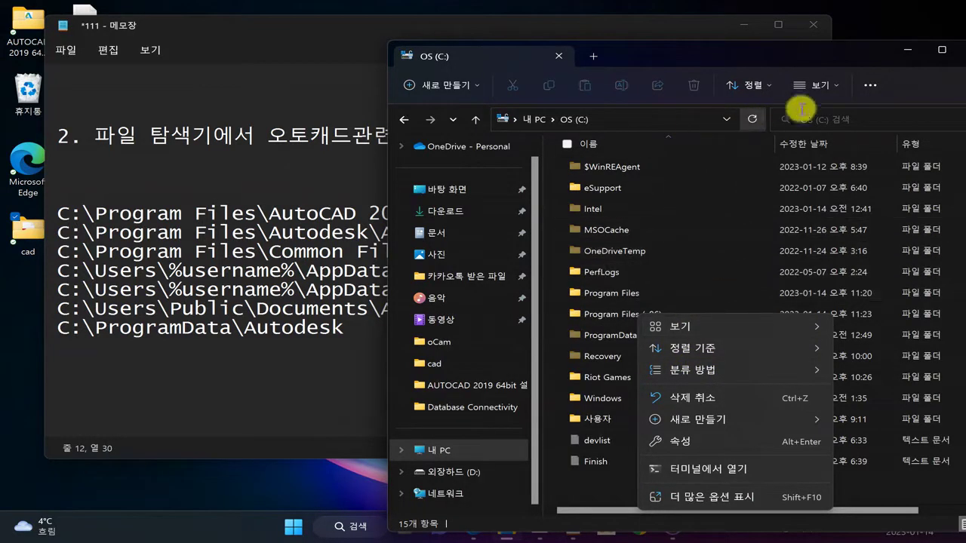
pyautogui.click(823, 85)
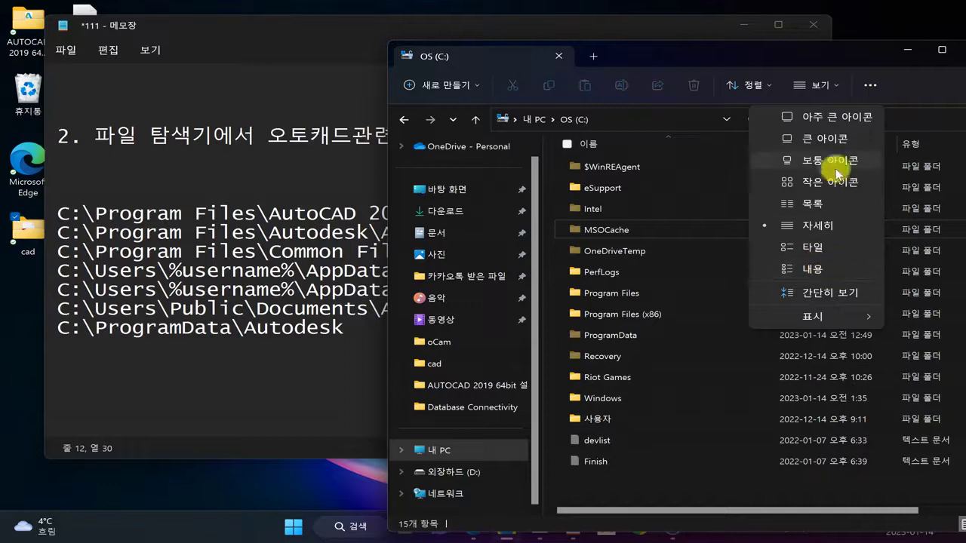
pyautogui.moveTo(850, 316)
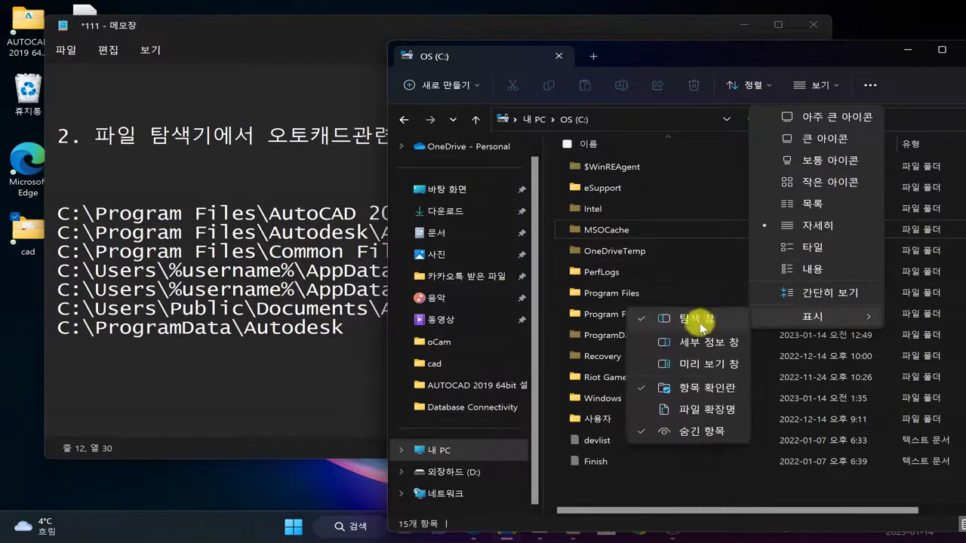
pyautogui.click(686, 431)
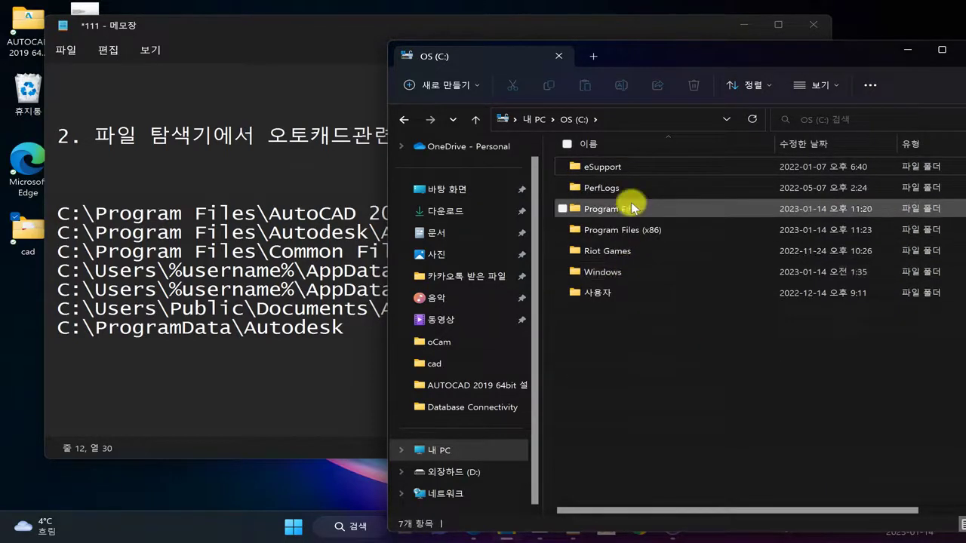
# Delete the Autodesk Shared folder from Common Files under Program Files on the C: drive
pyautogui.doubleClick(624, 213)
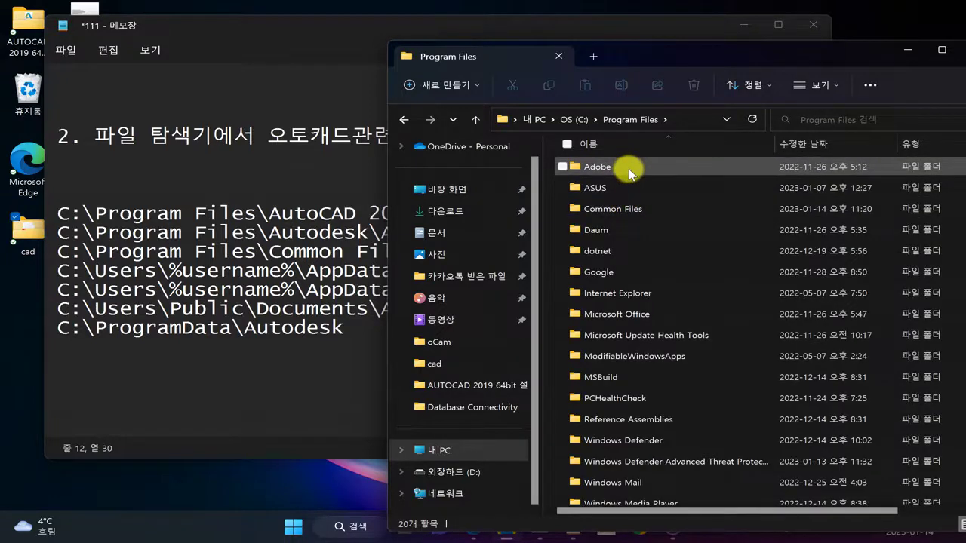
pyautogui.doubleClick(640, 209)
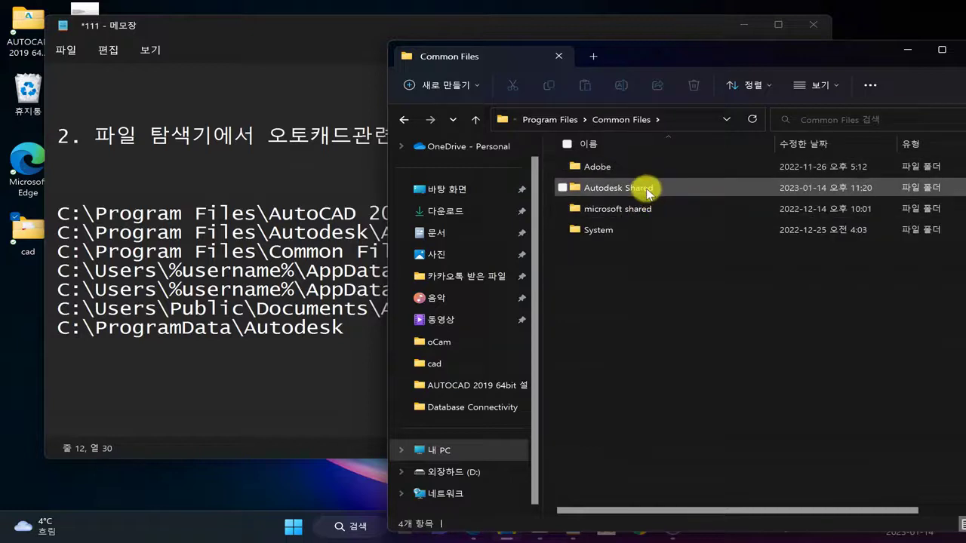
pyautogui.click(646, 191)
pyautogui.rightClick(647, 191)
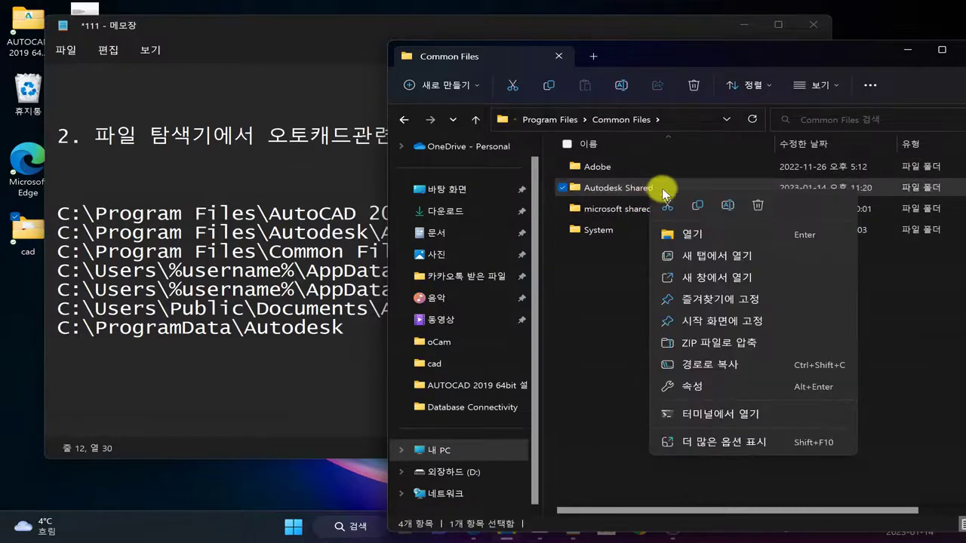
pyautogui.click(752, 206)
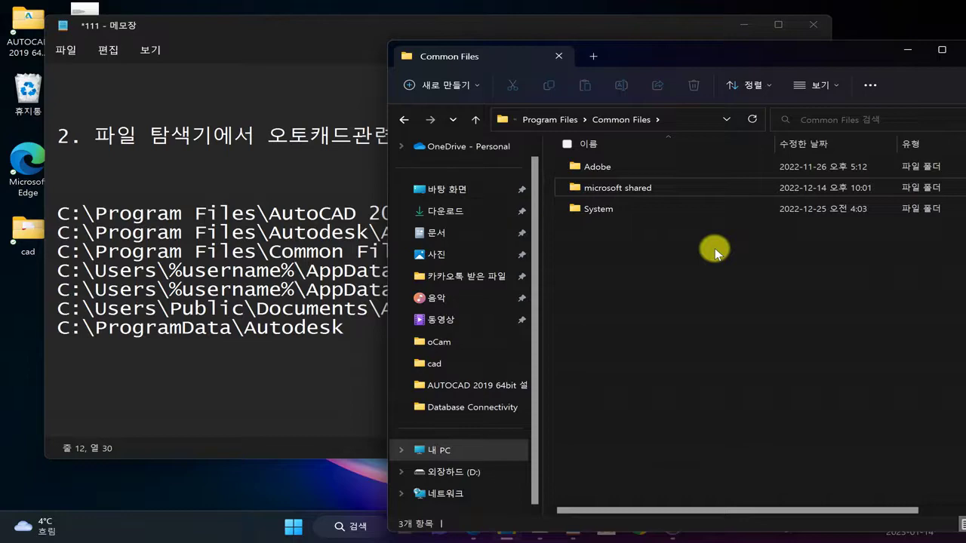
# Check Program Files, Program Files (x86) and its Common Files folder for leftover Autodesk folders, comparing with the paths in the notes
pyautogui.click(403, 121)
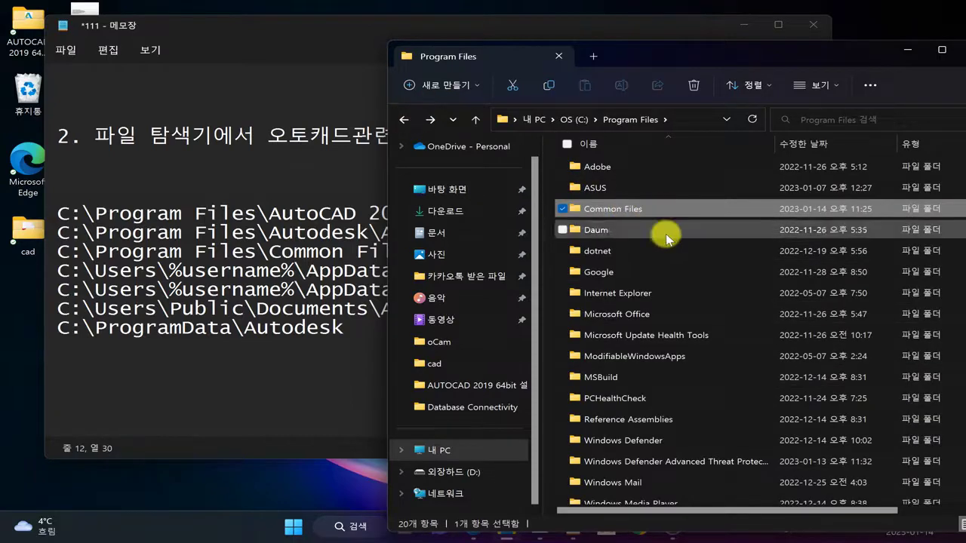
pyautogui.scroll(-2, 682, 287)
pyautogui.scroll(2, 664, 272)
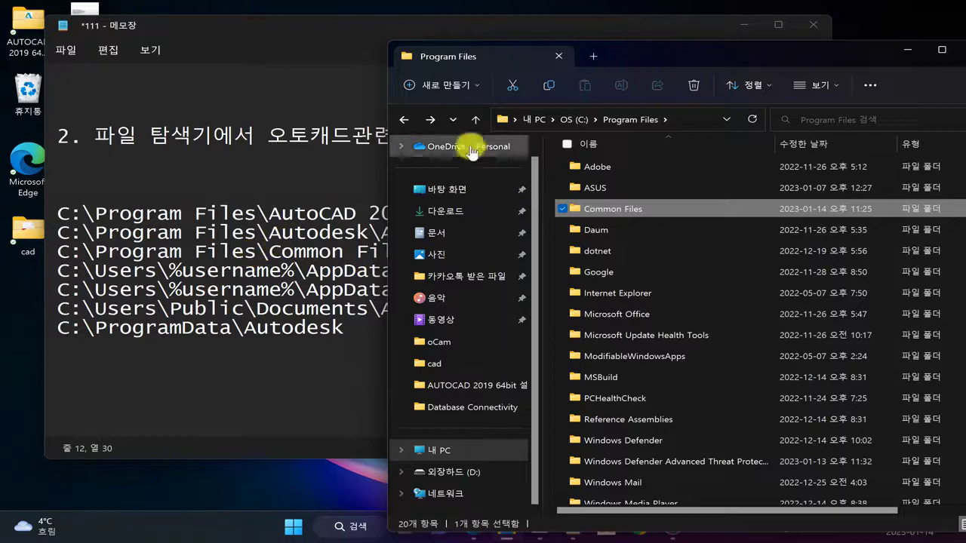
pyautogui.click(402, 118)
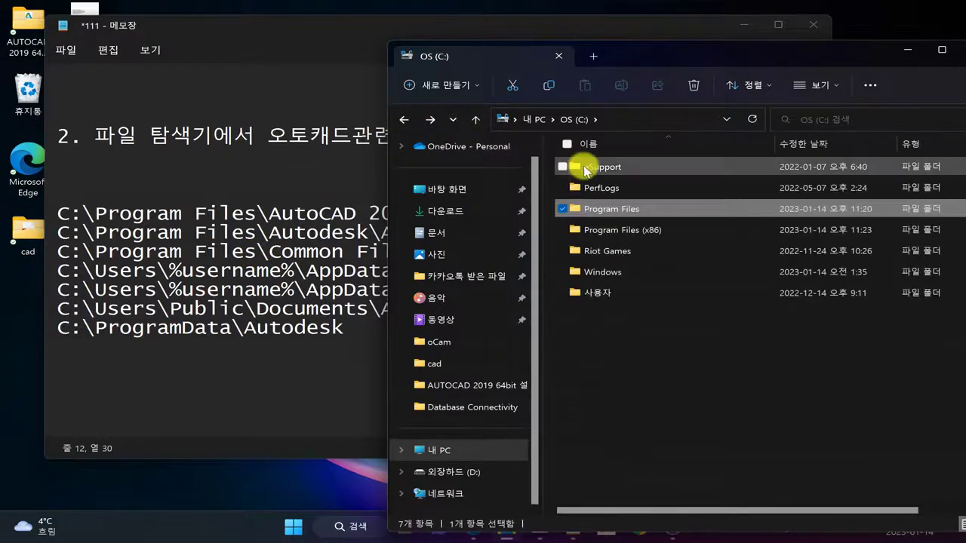
pyautogui.doubleClick(651, 225)
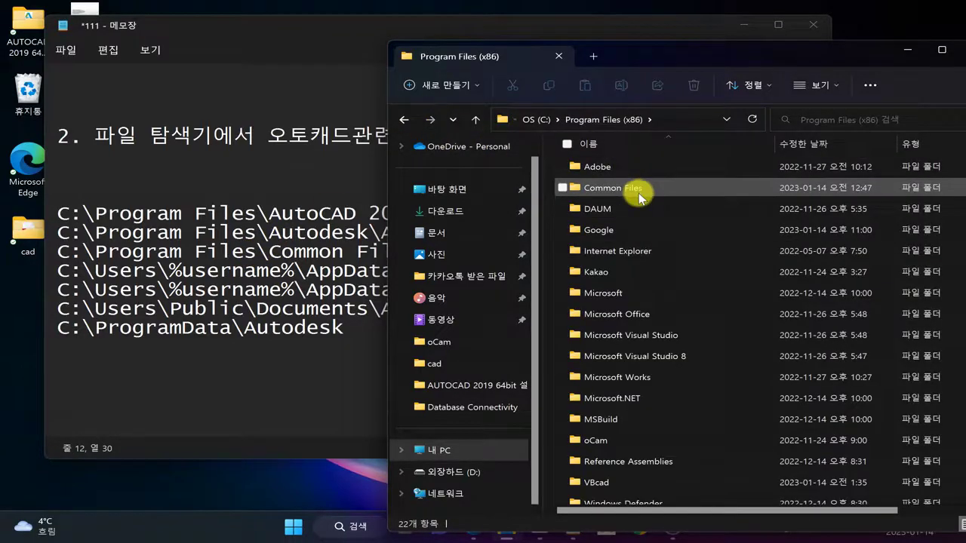
pyautogui.doubleClick(639, 195)
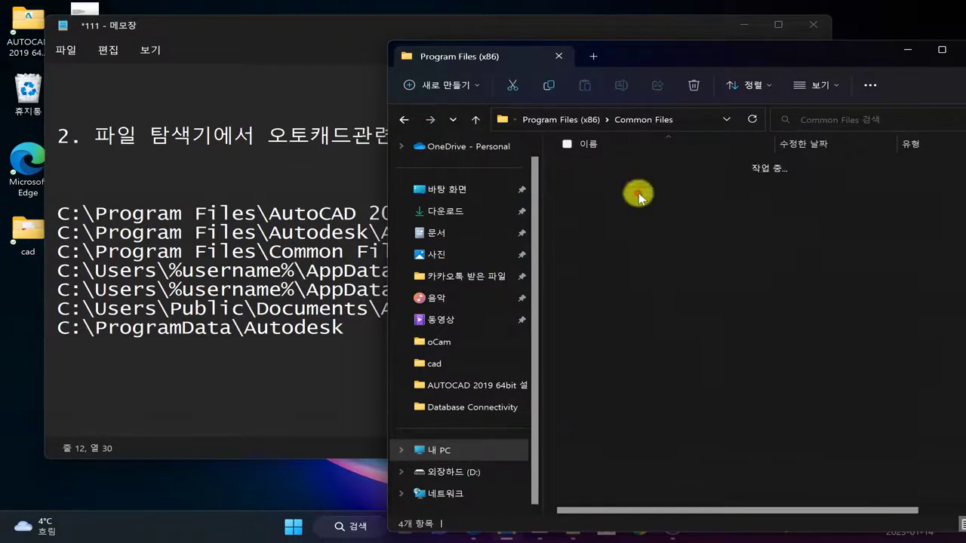
pyautogui.click(406, 119)
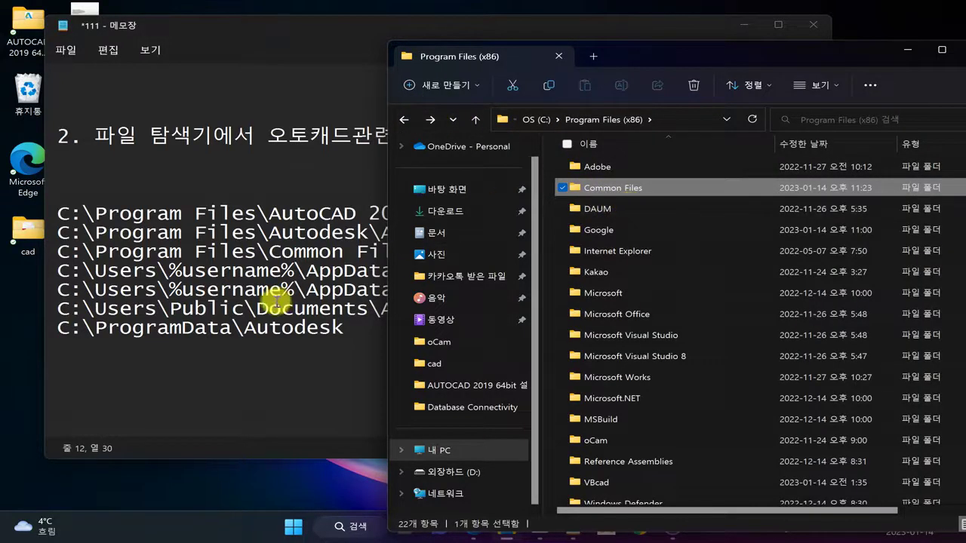
pyautogui.click(281, 308)
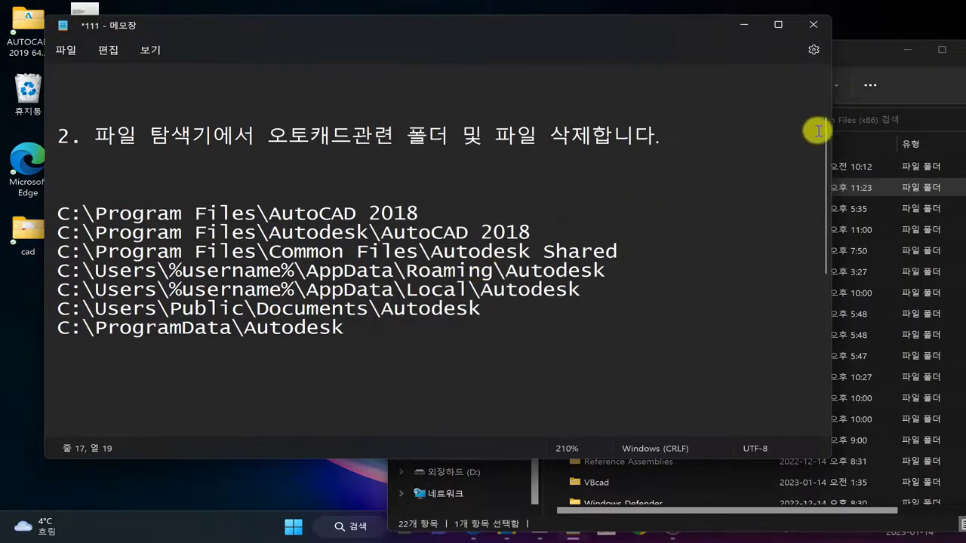
pyautogui.click(851, 66)
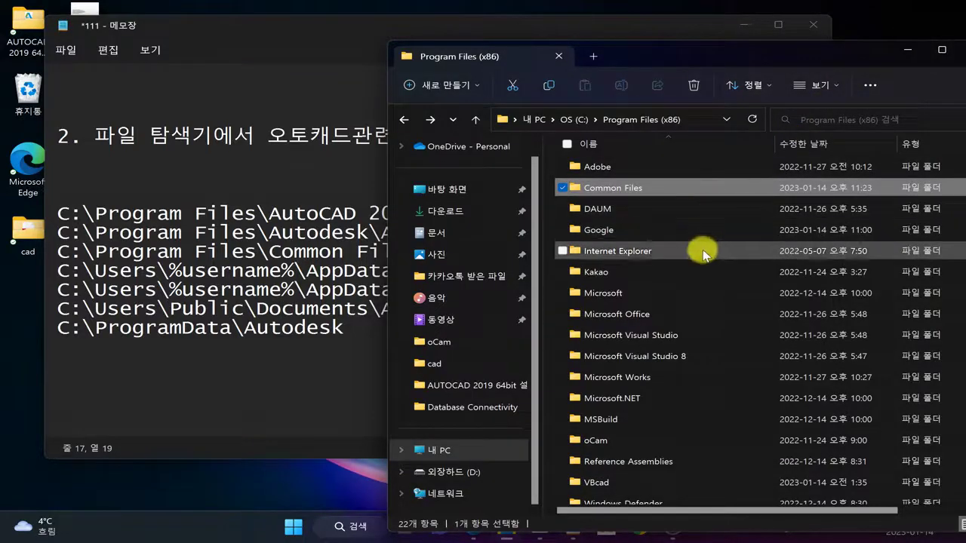
pyautogui.scroll(-2, 701, 271)
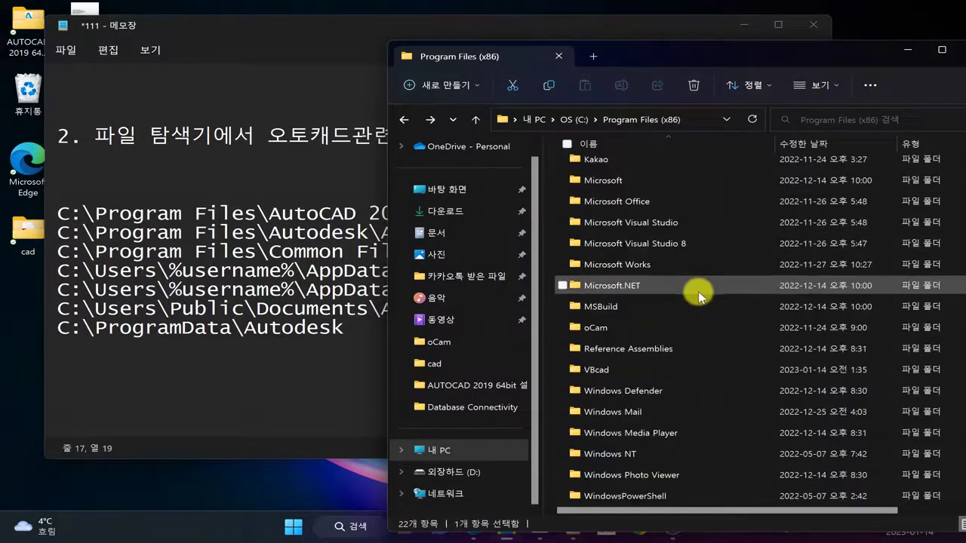
pyautogui.click(404, 119)
pyautogui.click(656, 318)
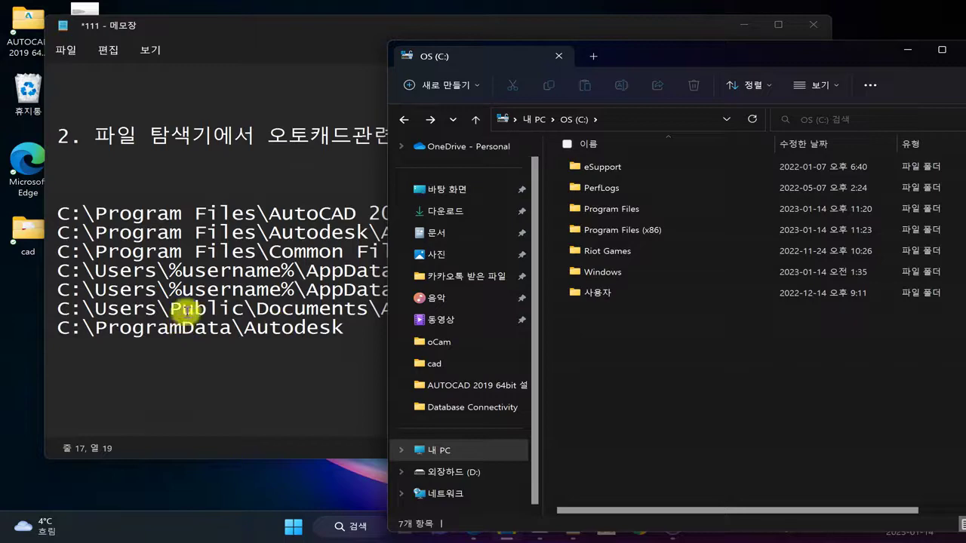
# Reread the Users and ProgramData paths in the notes and turn on the display of hidden items on the C: drive
pyautogui.click(258, 305)
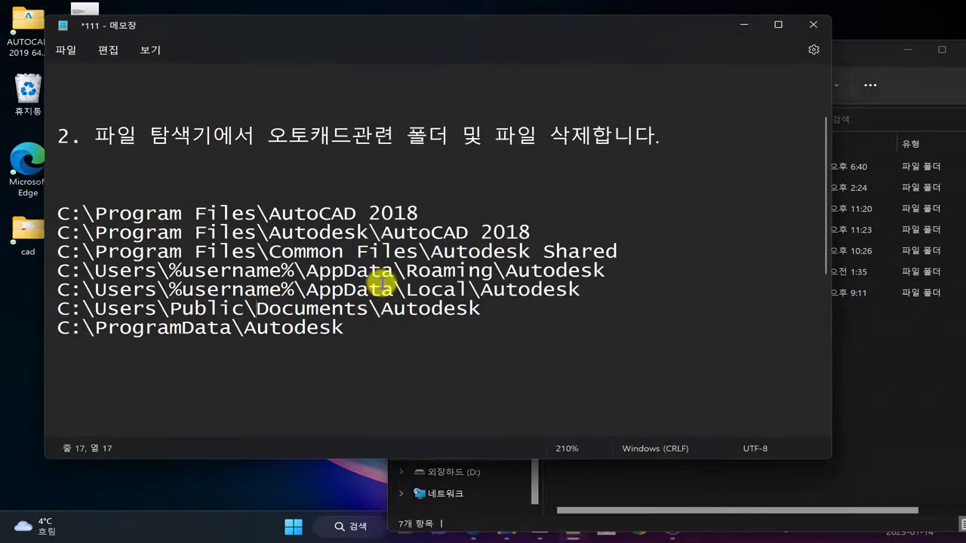
pyautogui.scroll(-4, 385, 256)
pyautogui.scroll(6, 388, 250)
pyautogui.scroll(-2, 521, 324)
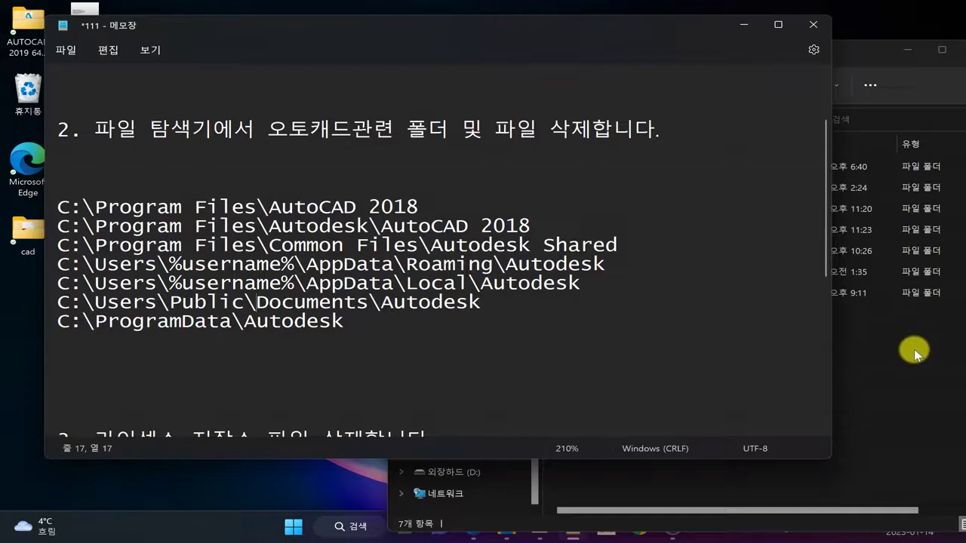
pyautogui.click(912, 355)
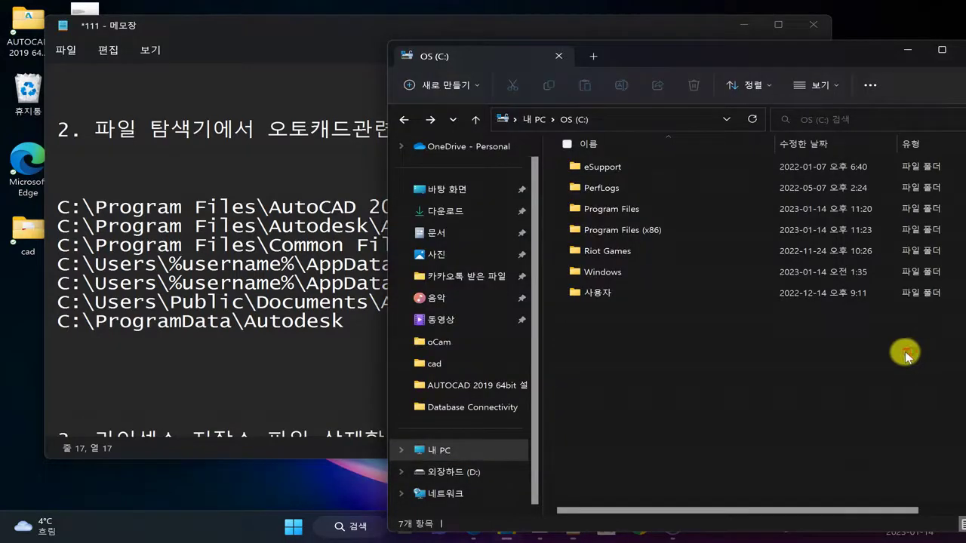
pyautogui.click(825, 86)
pyautogui.moveTo(837, 317)
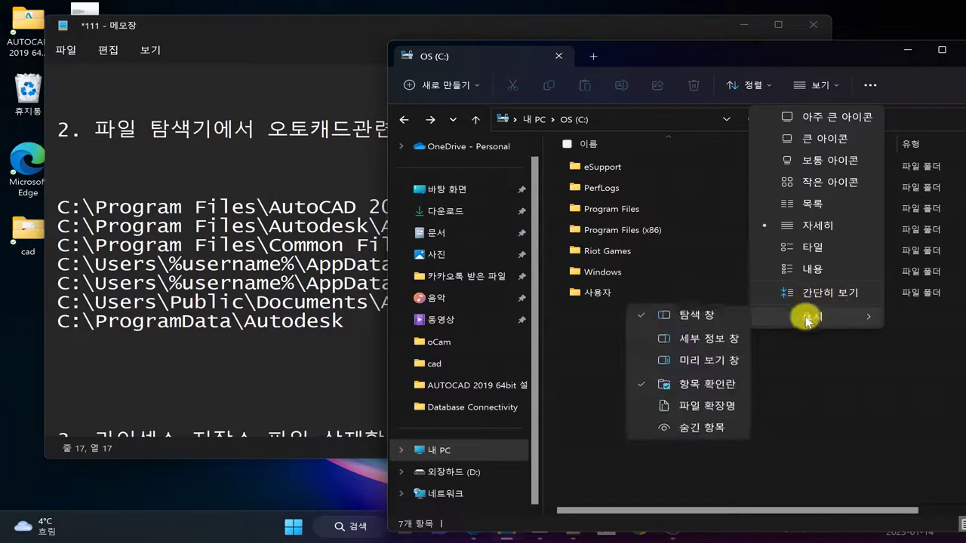
pyautogui.click(683, 432)
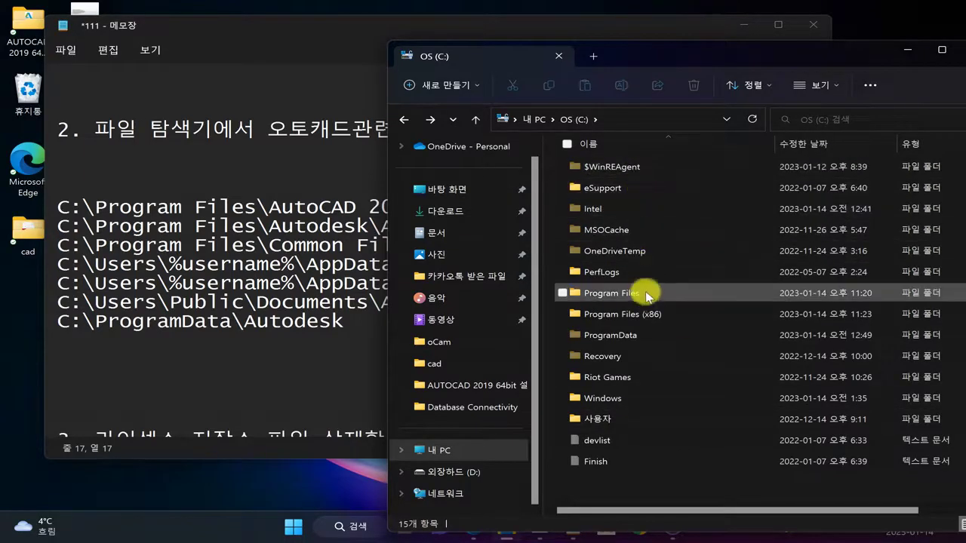
# Delete the Autodesk folder from ProgramData and return to the root of the C: drive
pyautogui.click(621, 419)
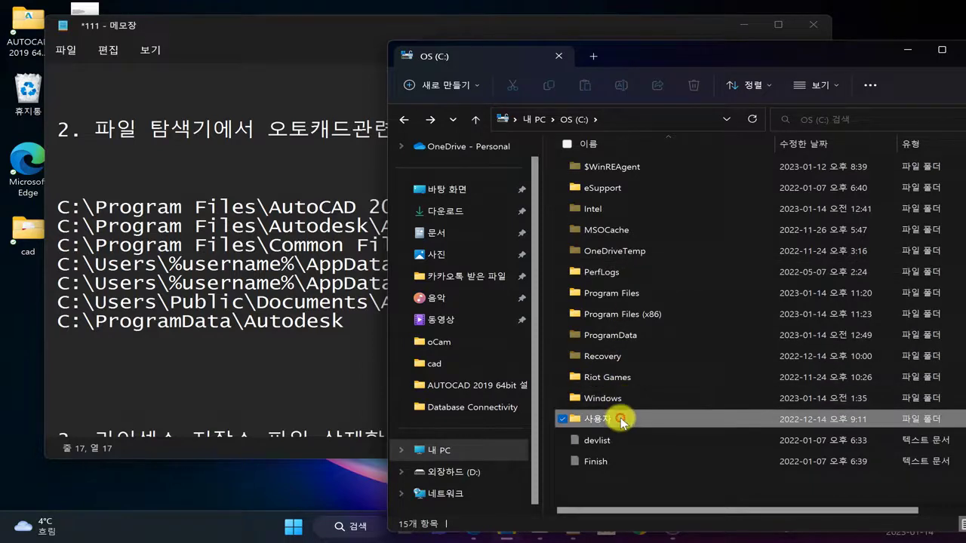
pyautogui.doubleClick(631, 335)
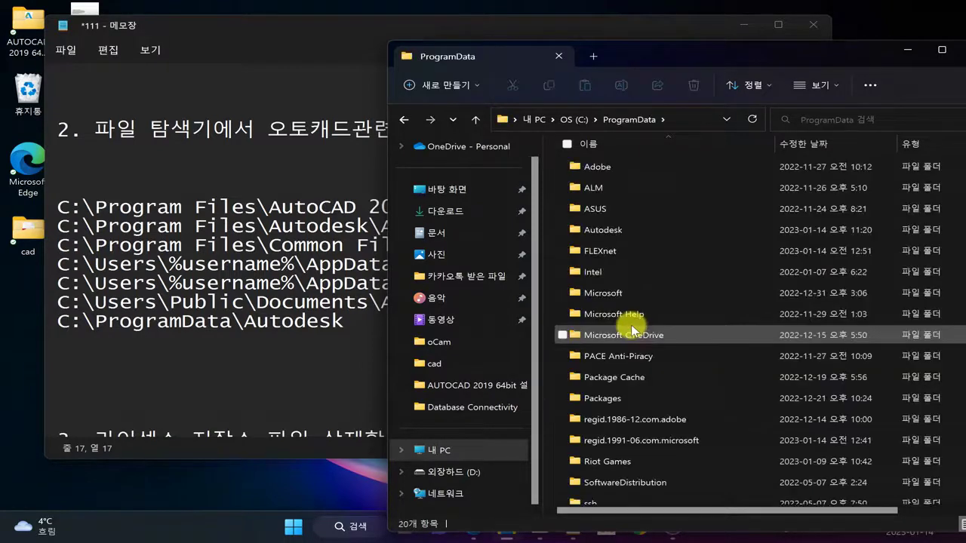
pyautogui.click(610, 230)
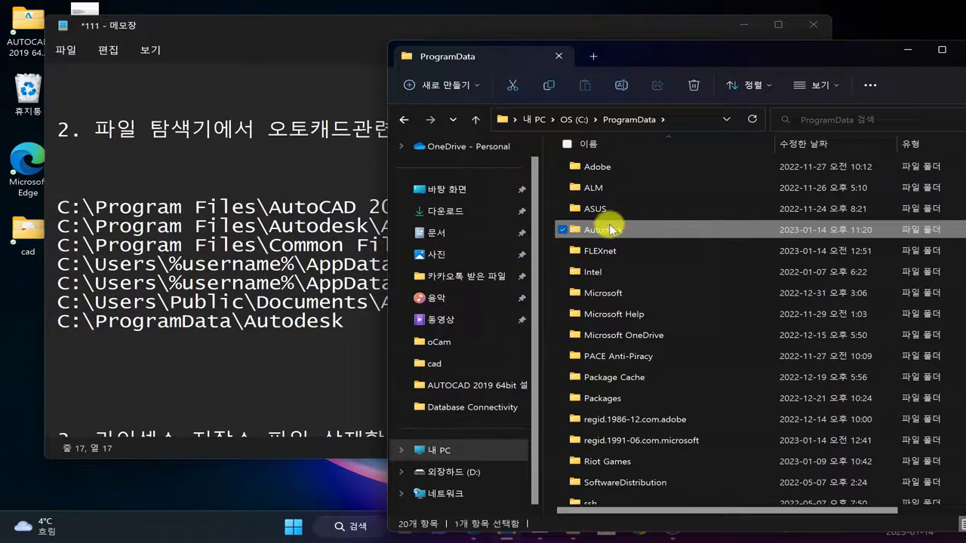
pyautogui.rightClick(612, 226)
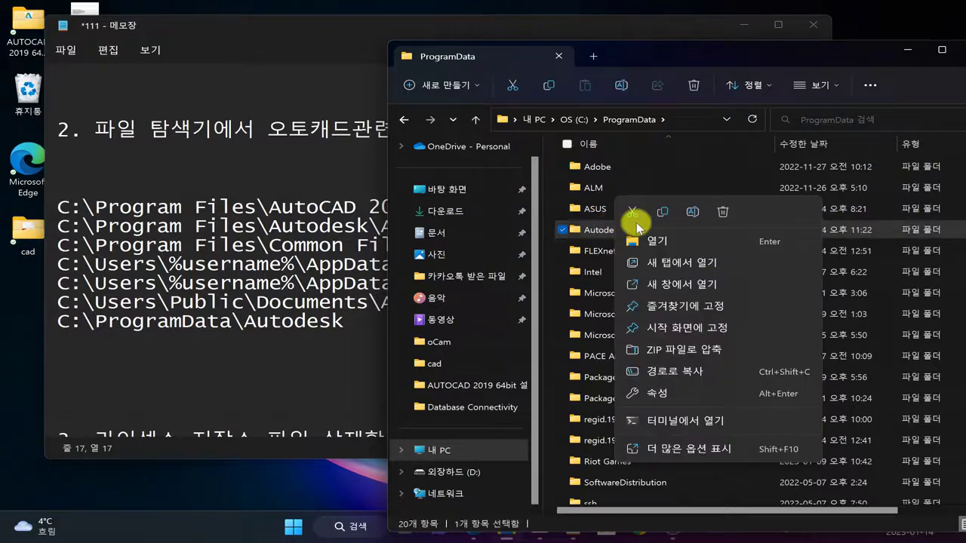
pyautogui.click(719, 216)
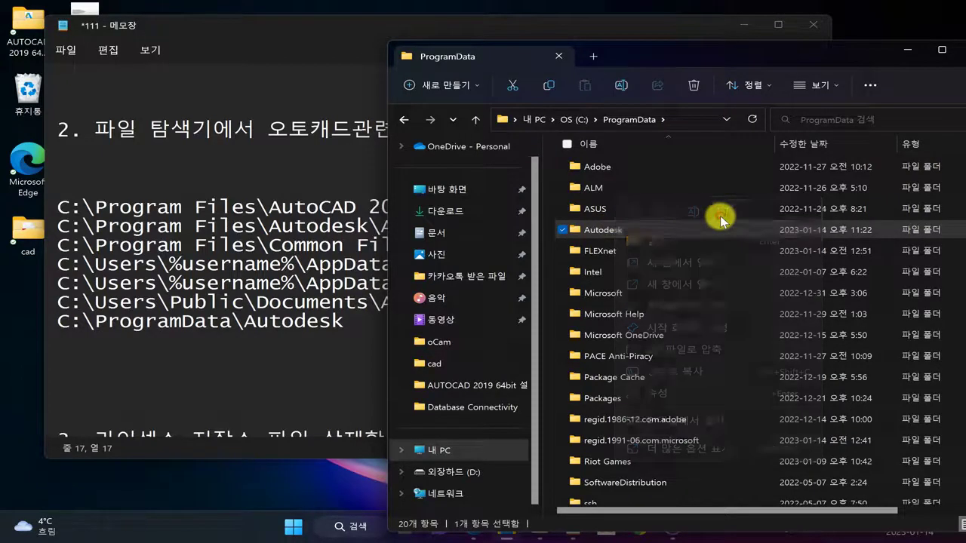
pyautogui.click(405, 120)
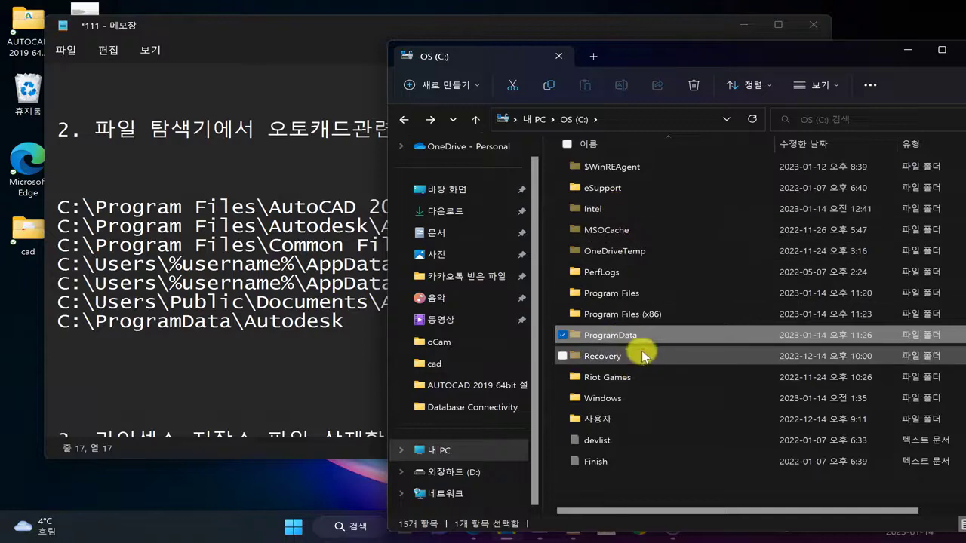
# Inspect the OEM subfolder of the Recovery folder, granting folder access, and return to the root of the C: drive
pyautogui.doubleClick(644, 356)
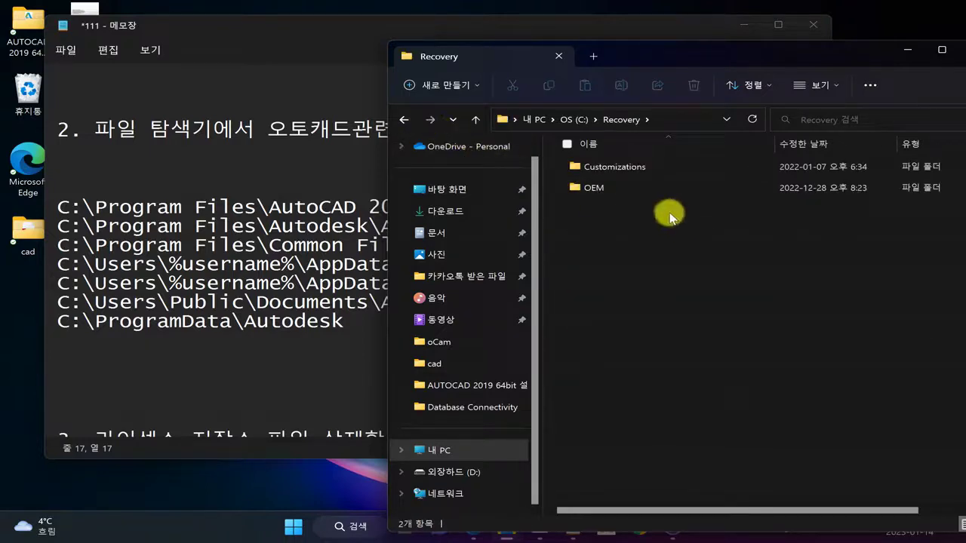
pyautogui.doubleClick(662, 188)
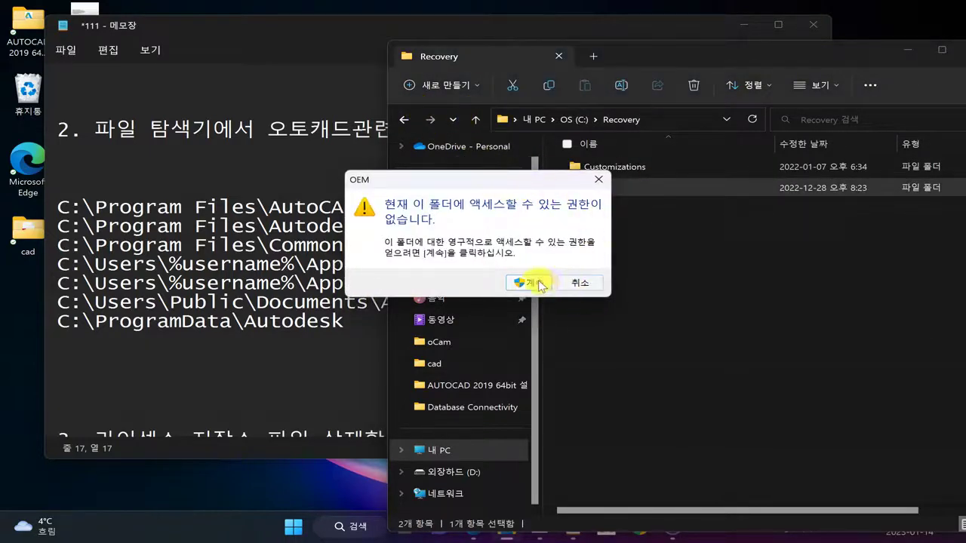
pyautogui.click(539, 284)
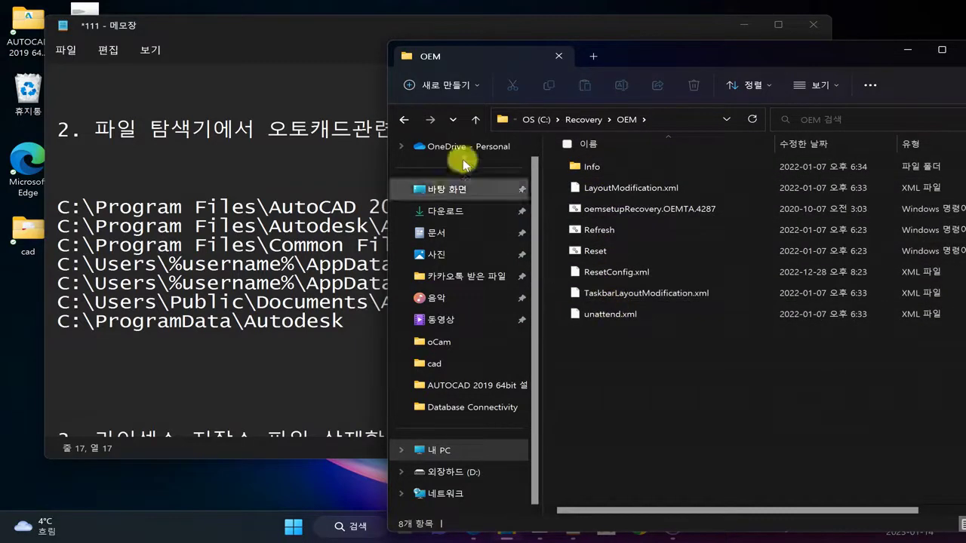
pyautogui.click(405, 121)
pyautogui.click(405, 121)
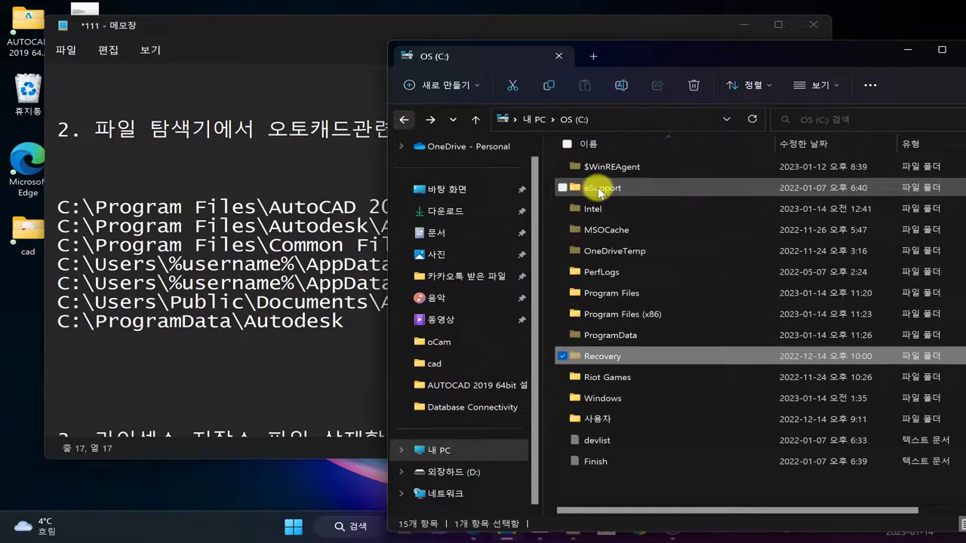
# Check the Roaming subfolder of AppData under Users\Default for leftover Autodesk folders, following the paths in the notes
pyautogui.doubleClick(661, 417)
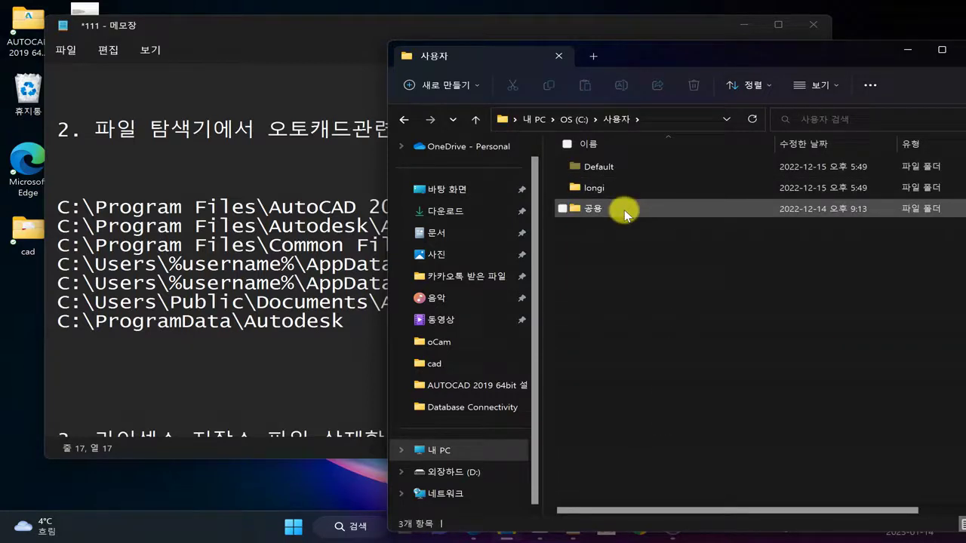
pyautogui.doubleClick(626, 165)
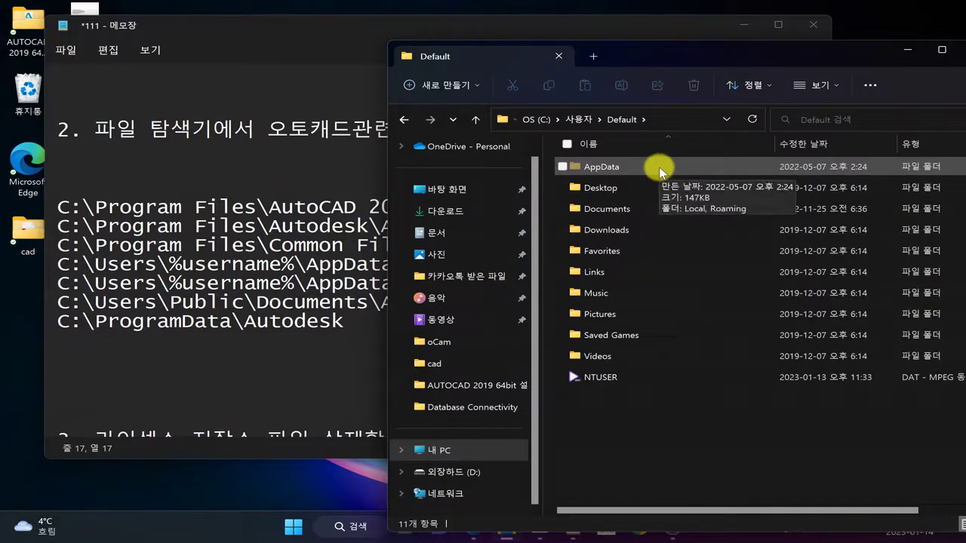
pyautogui.click(263, 301)
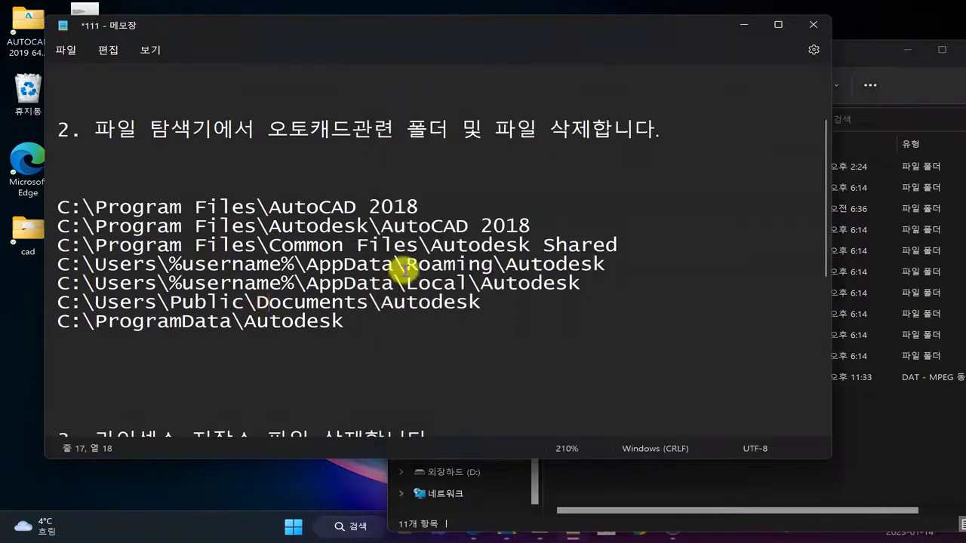
pyautogui.click(833, 418)
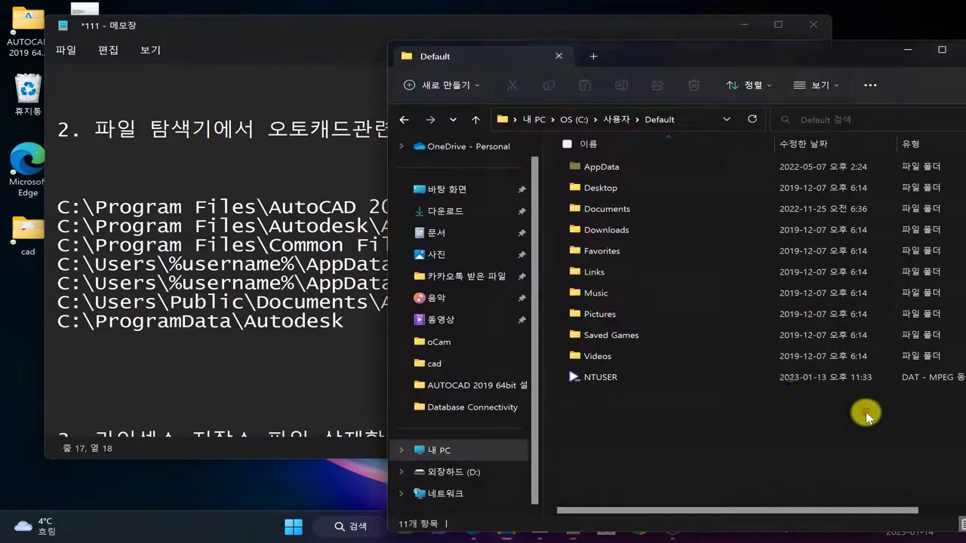
pyautogui.doubleClick(646, 168)
pyautogui.doubleClick(626, 187)
pyautogui.click(404, 119)
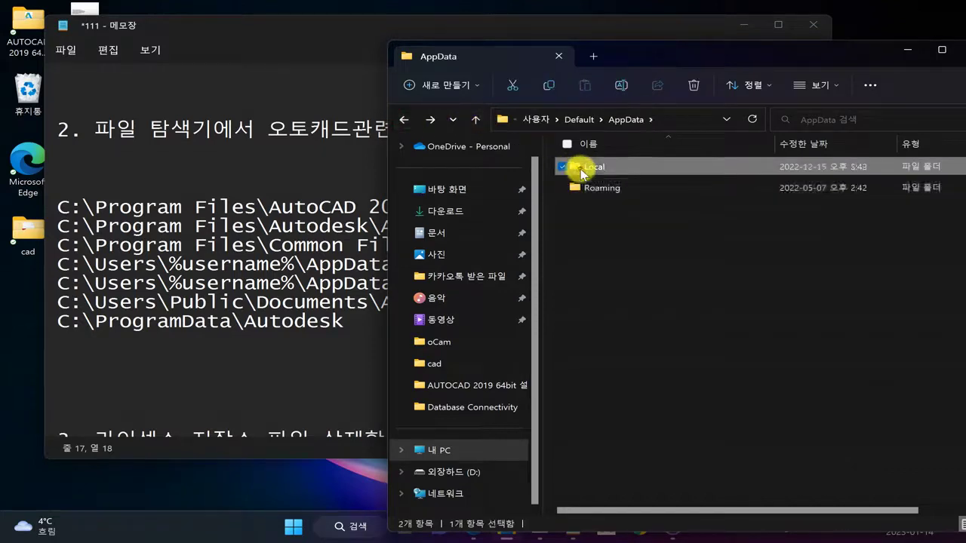
# Check the Local subfolder of the Default user's AppData for Autodesk folders and return to the Users folder
pyautogui.doubleClick(581, 166)
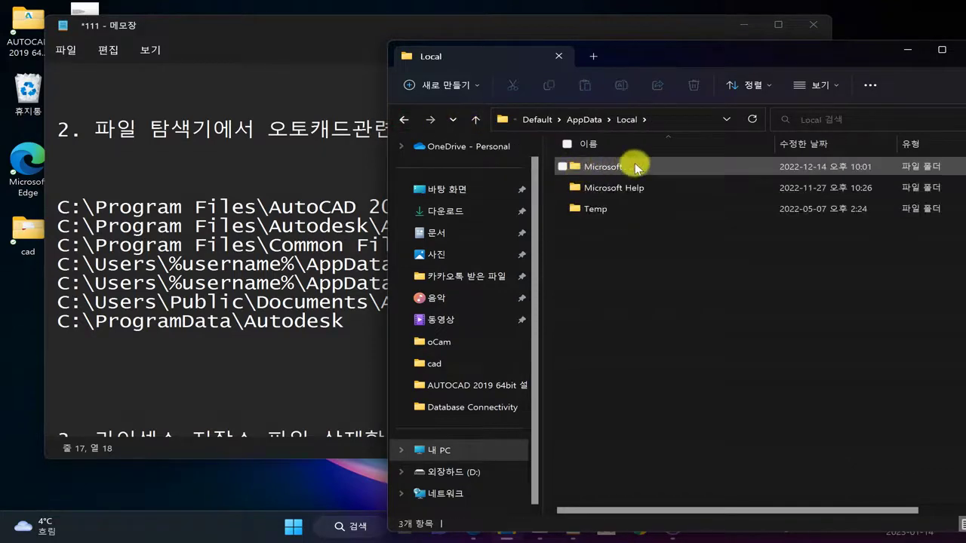
pyautogui.click(403, 120)
pyautogui.click(403, 120)
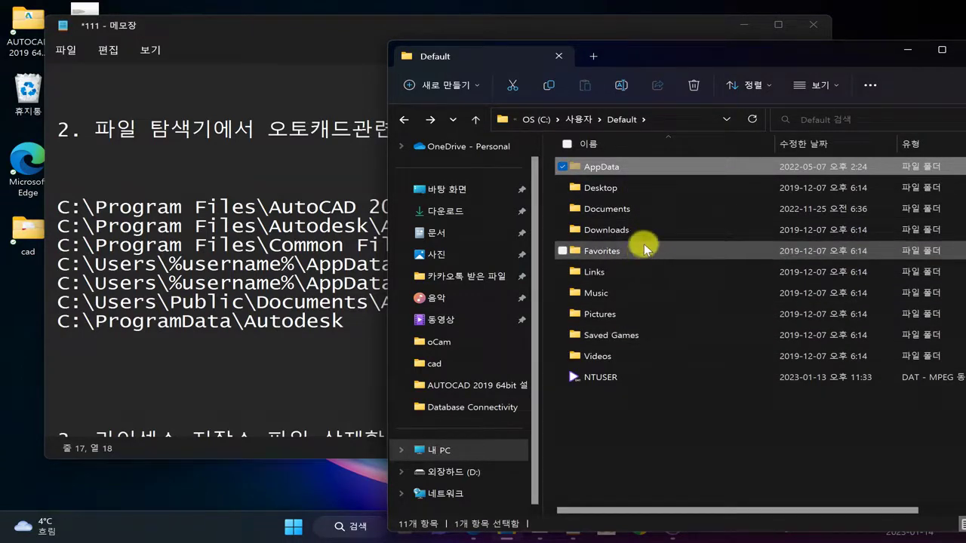
pyautogui.doubleClick(593, 187)
pyautogui.click(408, 120)
pyautogui.click(408, 120)
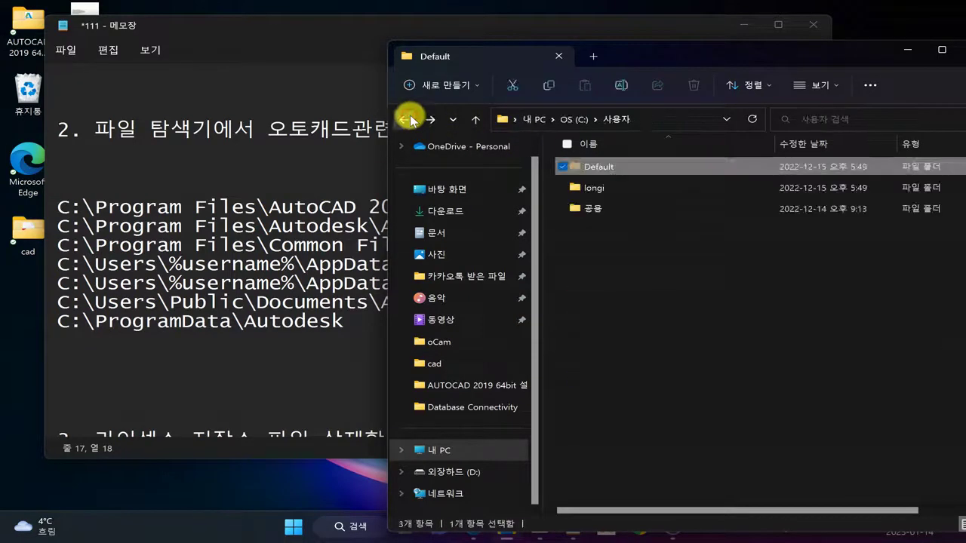
# Check the Public user's Documents folder for an Autodesk folder, compare with the notes, and return to the root of the C: drive
pyautogui.doubleClick(574, 208)
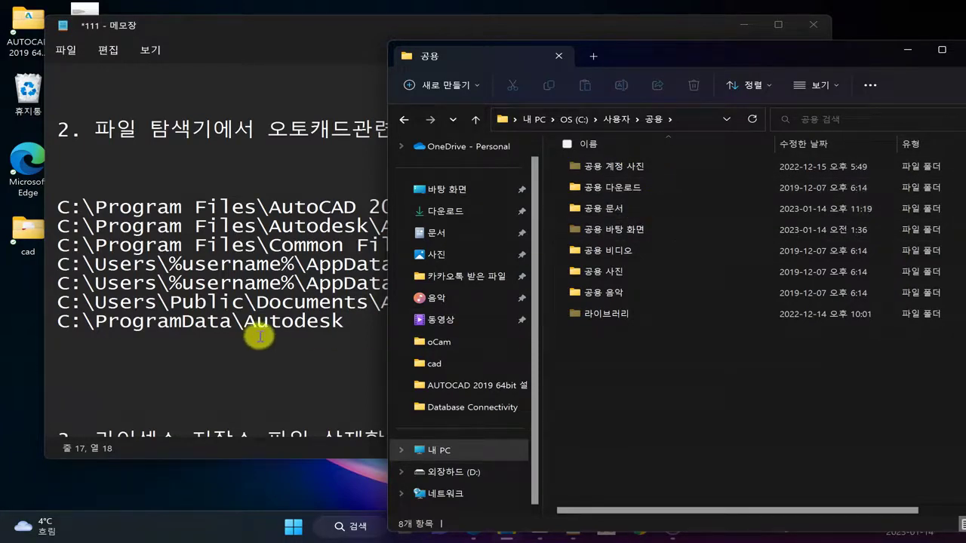
pyautogui.doubleClick(625, 207)
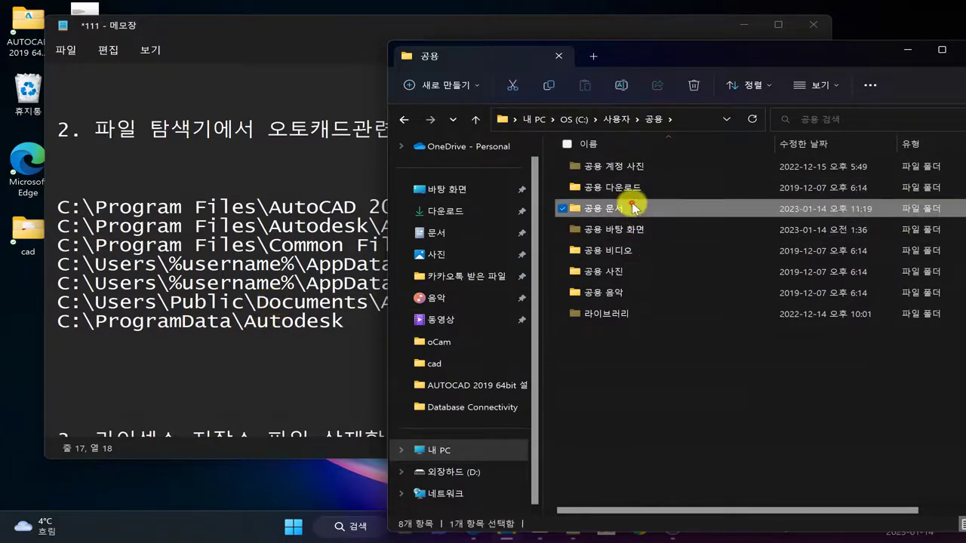
pyautogui.click(406, 124)
pyautogui.click(462, 262)
pyautogui.click(883, 365)
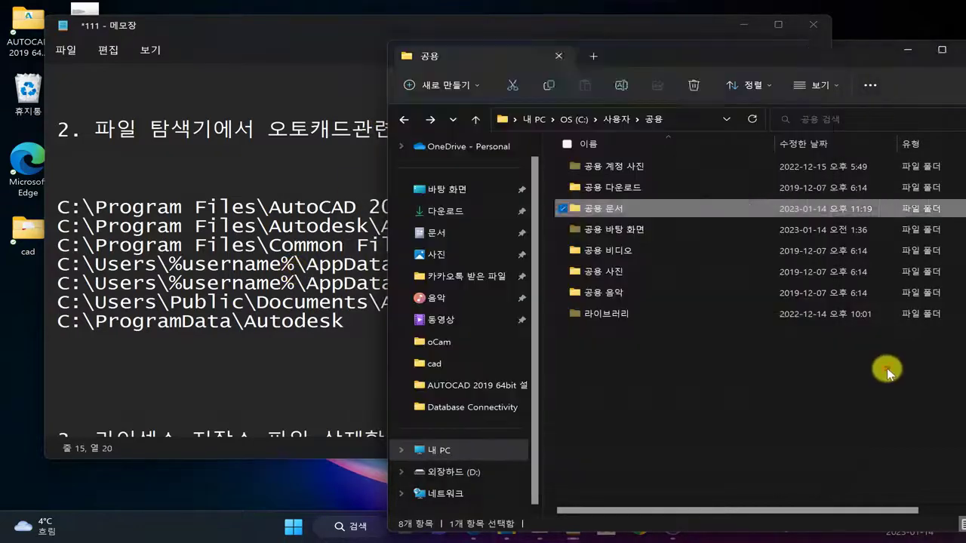
pyautogui.click(402, 121)
pyautogui.click(403, 120)
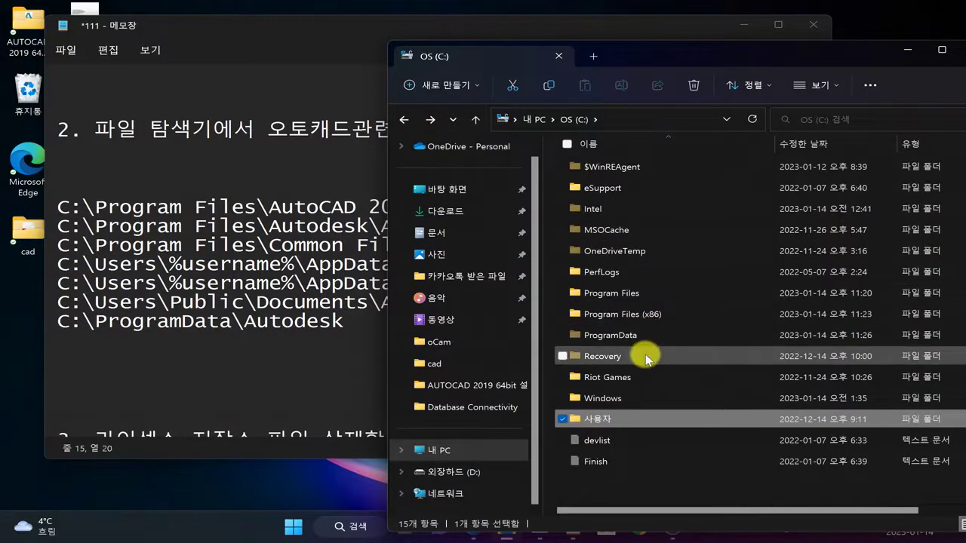
# Recheck the ProgramData folder for remaining Autodesk items and return to the root of the C: drive
pyautogui.click(208, 369)
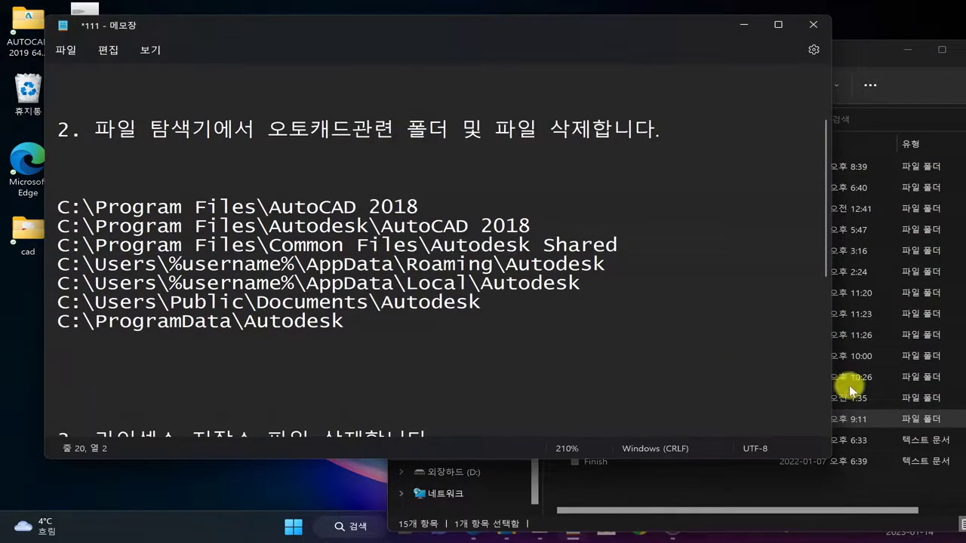
pyautogui.click(852, 334)
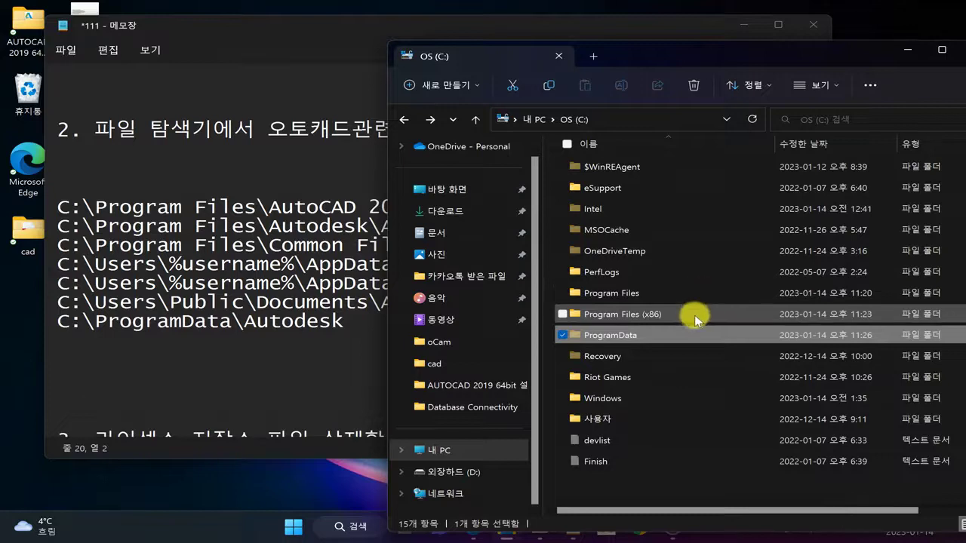
pyautogui.doubleClick(674, 335)
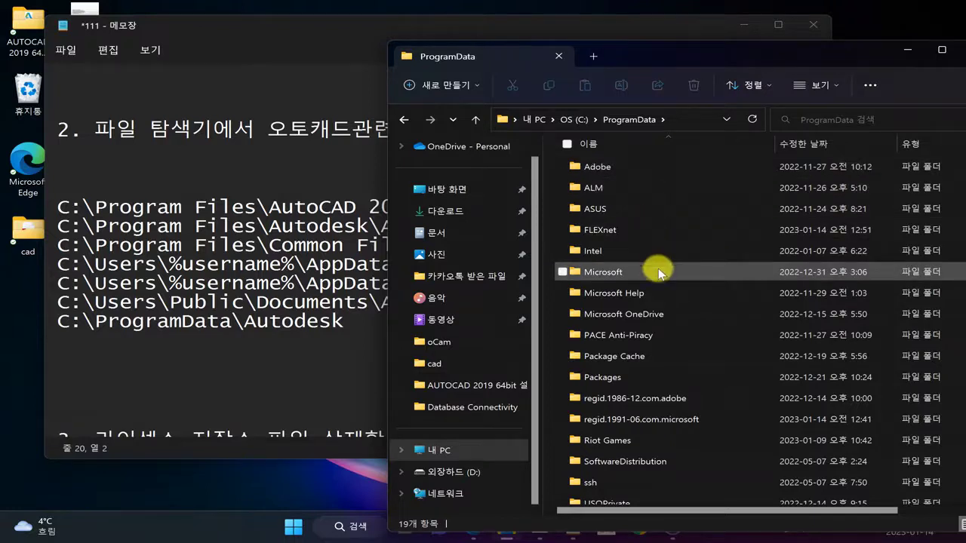
pyautogui.scroll(-1, 663, 377)
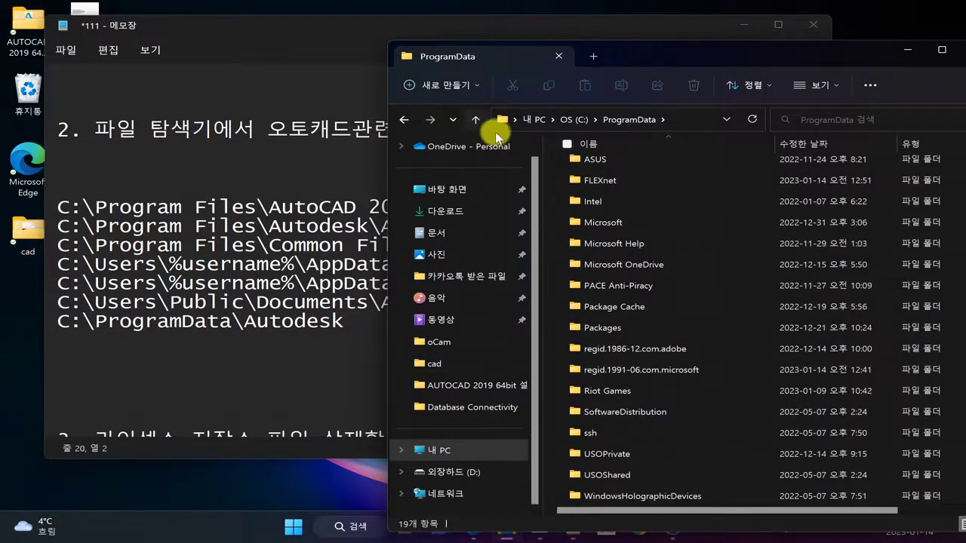
pyautogui.click(405, 119)
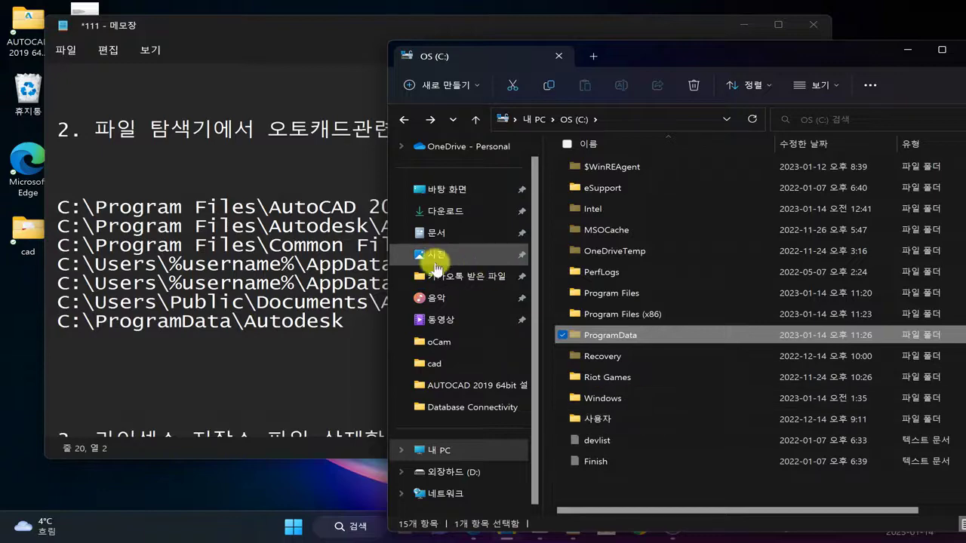
# Read section 3 of the notes on deleting the license storage files and highlight the FLEXnet folder in the first path
pyautogui.click(280, 303)
pyautogui.scroll(-4, 312, 302)
pyautogui.scroll(-2, 338, 295)
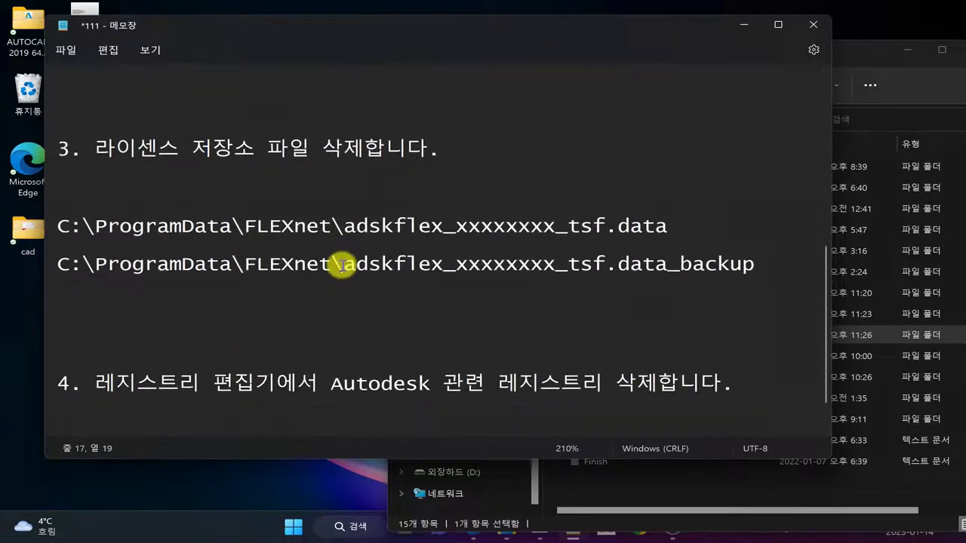
pyautogui.moveTo(420, 148); pyautogui.dragTo(32, 169)
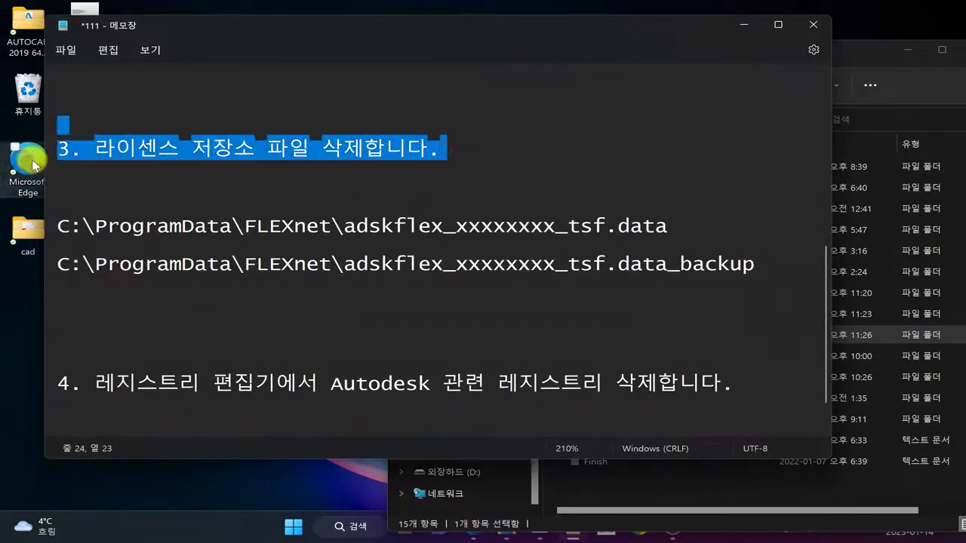
pyautogui.click(253, 227)
pyautogui.moveTo(239, 225); pyautogui.dragTo(336, 226)
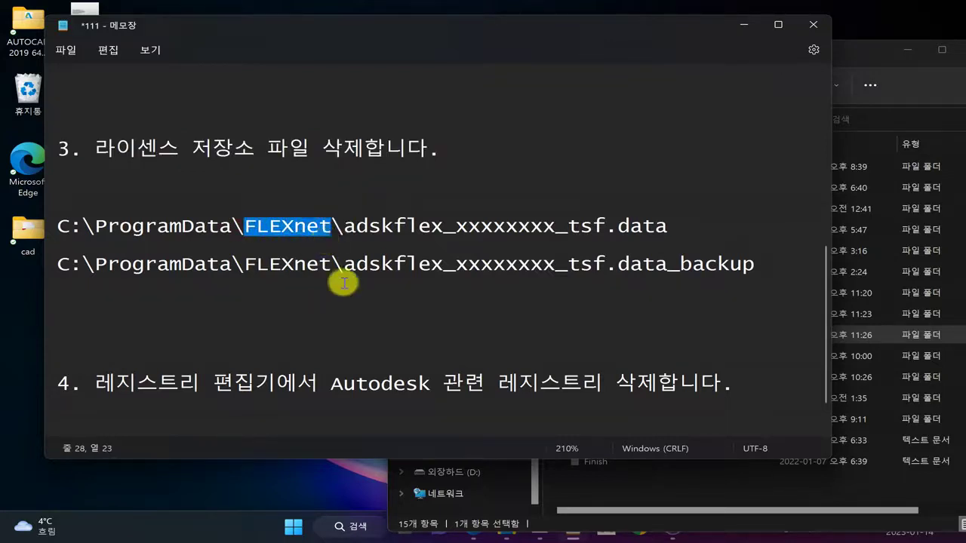
# Delete the three adskflex_00691b00 files from C:\ProgramData\FLEXnet, checking them against the notes, and return to ProgramData
pyautogui.click(863, 53)
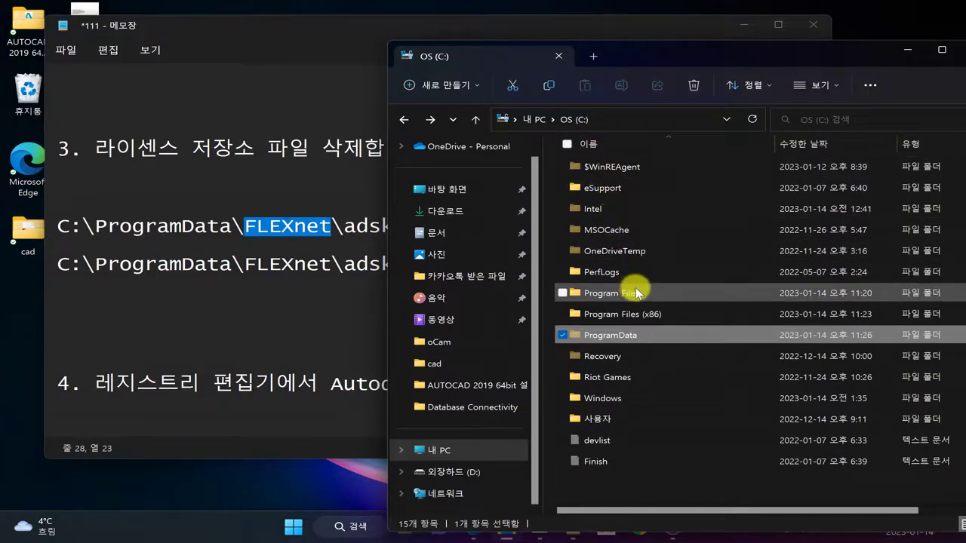
pyautogui.doubleClick(649, 332)
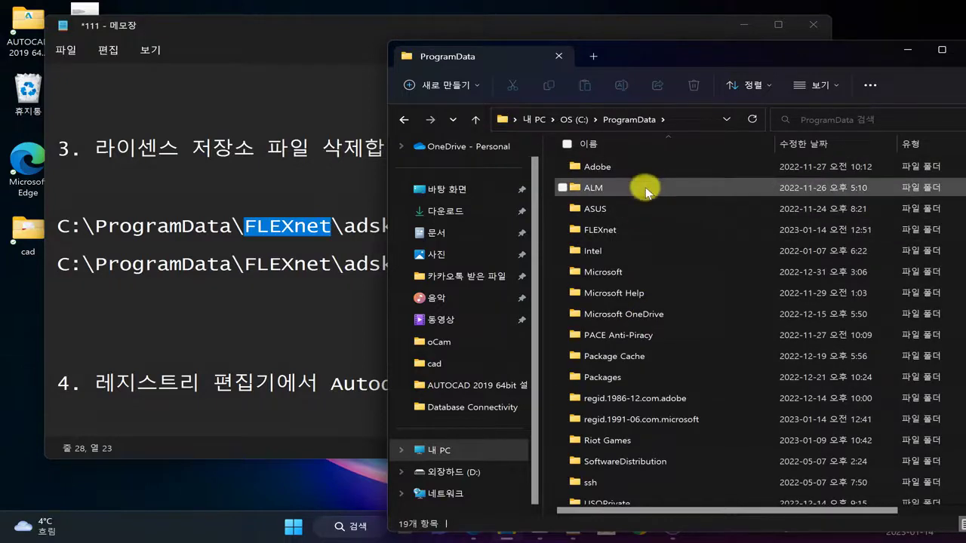
pyautogui.doubleClick(639, 229)
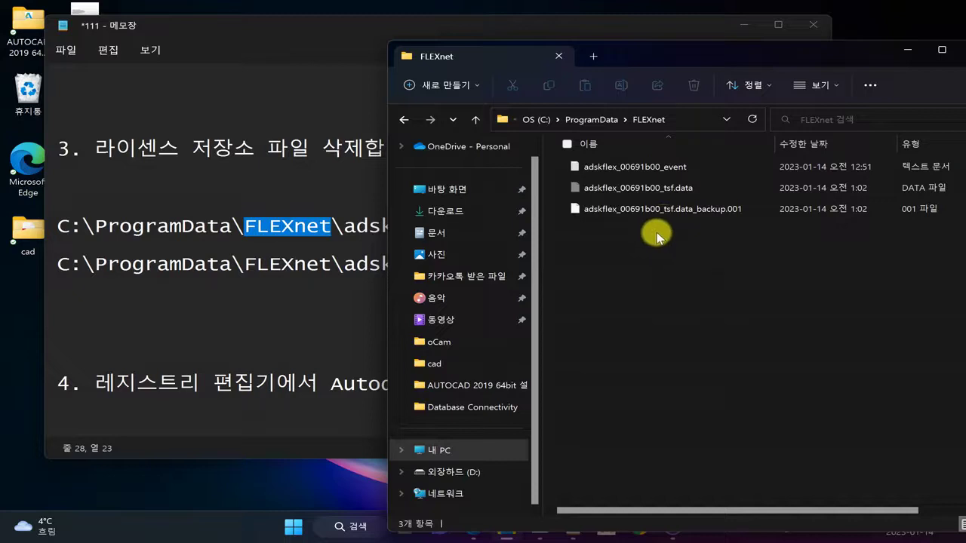
pyautogui.moveTo(651, 213); pyautogui.dragTo(615, 166)
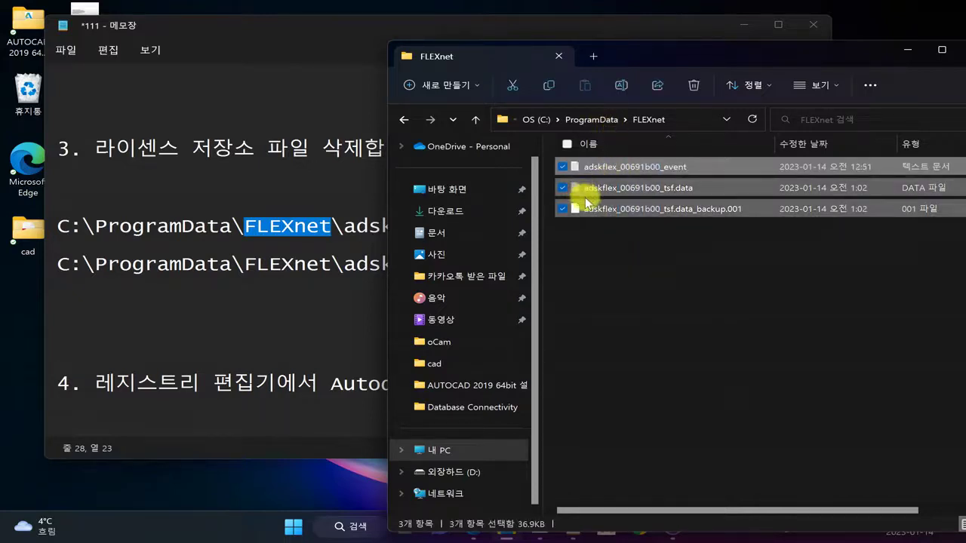
pyautogui.click(227, 269)
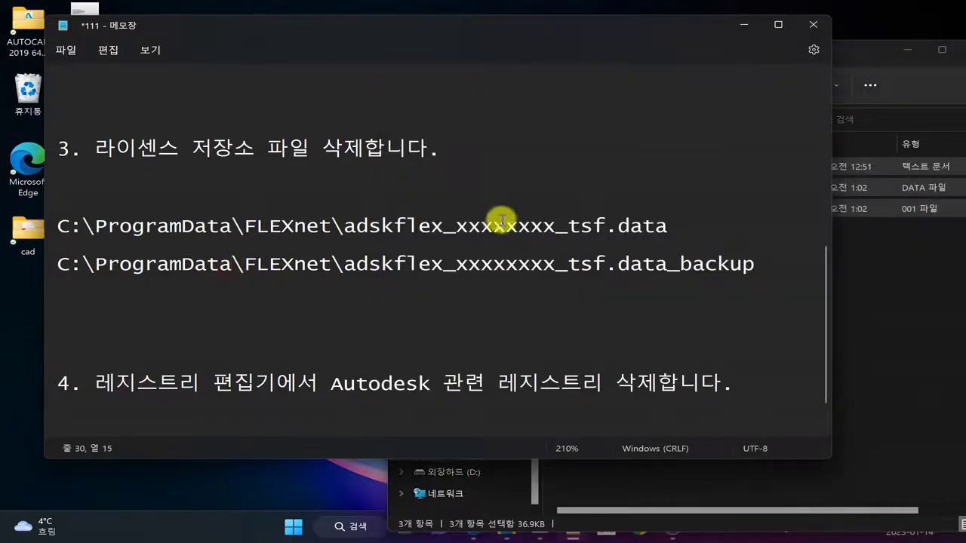
pyautogui.click(865, 54)
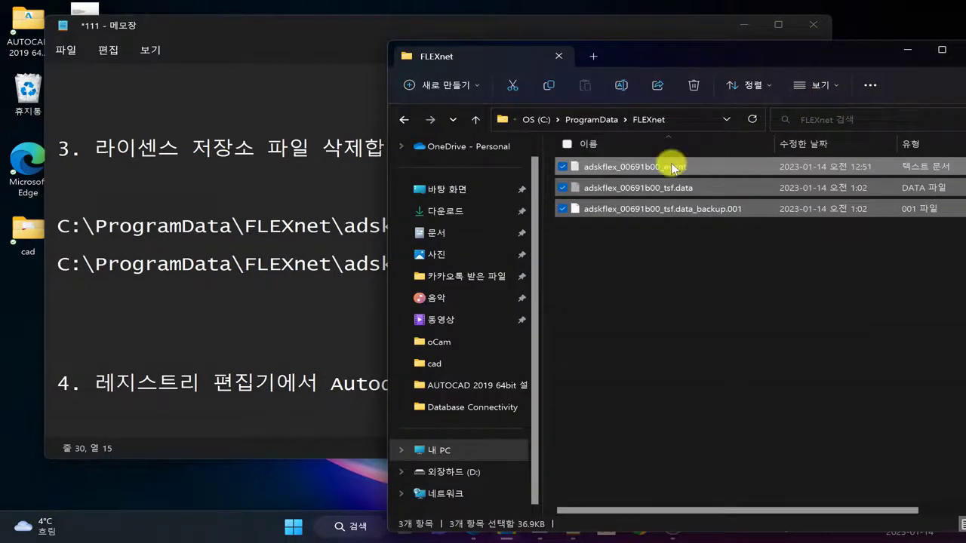
pyautogui.rightClick(671, 168)
pyautogui.click(802, 185)
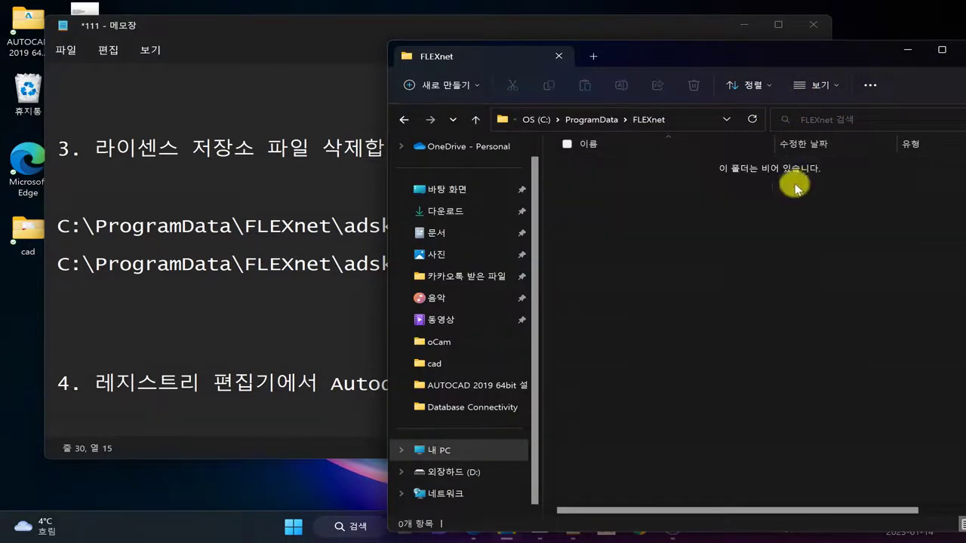
pyautogui.click(404, 119)
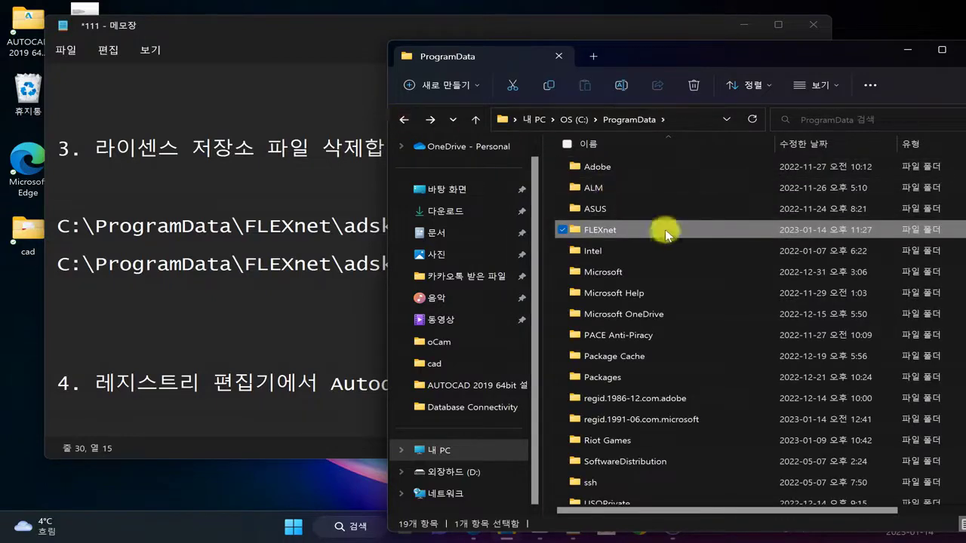
# Consult section 4 of the notes, open the Registry Editor and move its window so the listed registry paths stay readable
pyautogui.click(236, 244)
pyautogui.scroll(-1, 262, 245)
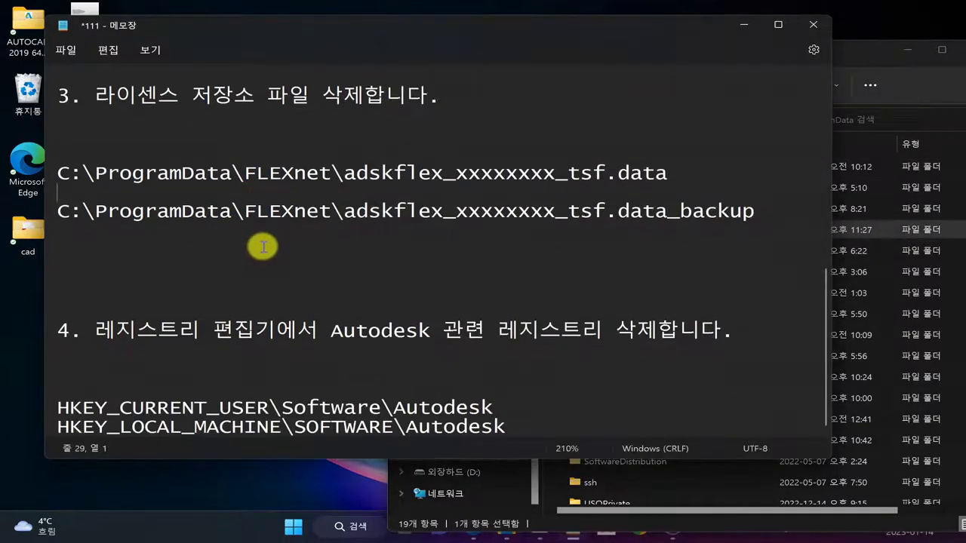
pyautogui.click(364, 530)
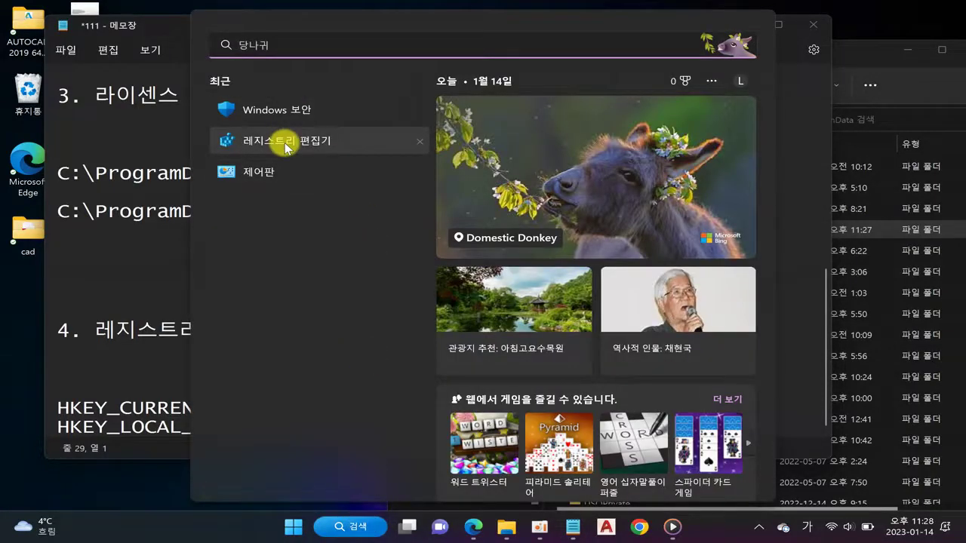
pyautogui.click(287, 142)
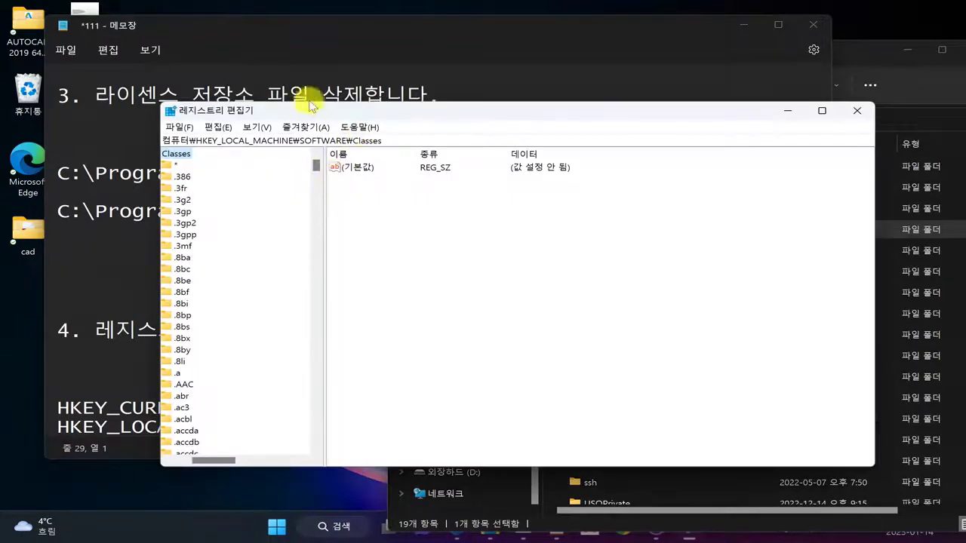
pyautogui.moveTo(312, 106); pyautogui.dragTo(552, 46)
# Return to the root of the registry tree and expand HKEY_CURRENT_USER and its Software key
pyautogui.scroll(-15, 497, 251)
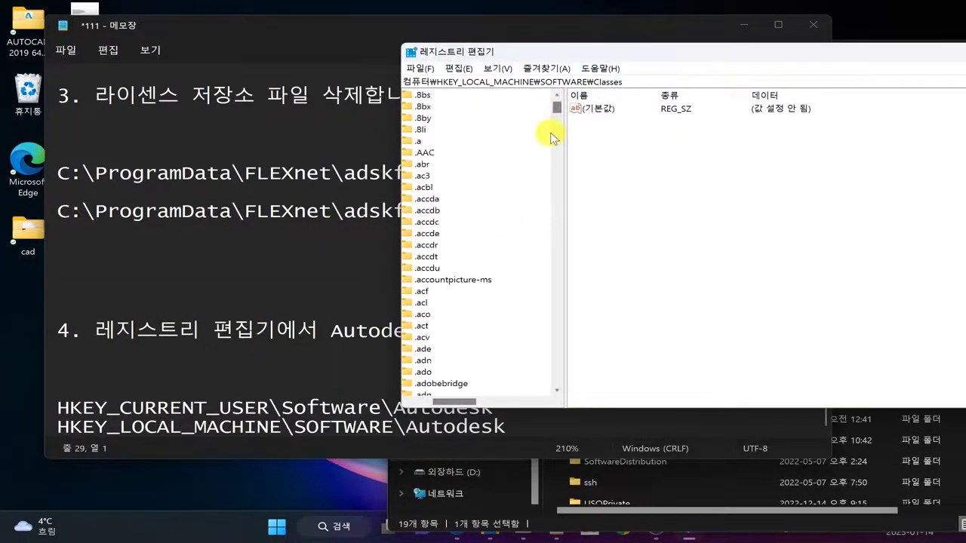
pyautogui.scroll(-7, 453, 238)
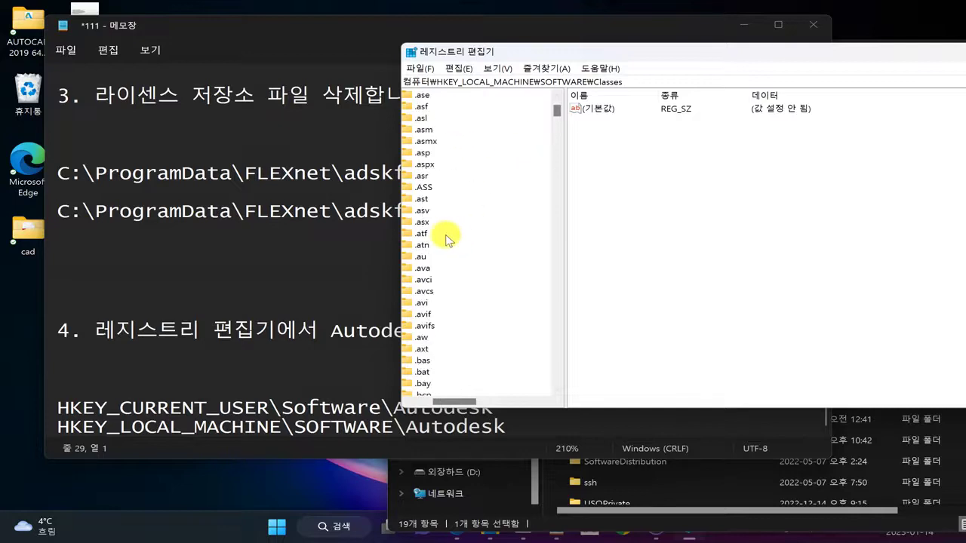
pyautogui.moveTo(451, 406); pyautogui.dragTo(410, 399)
pyautogui.scroll(10, 518, 183)
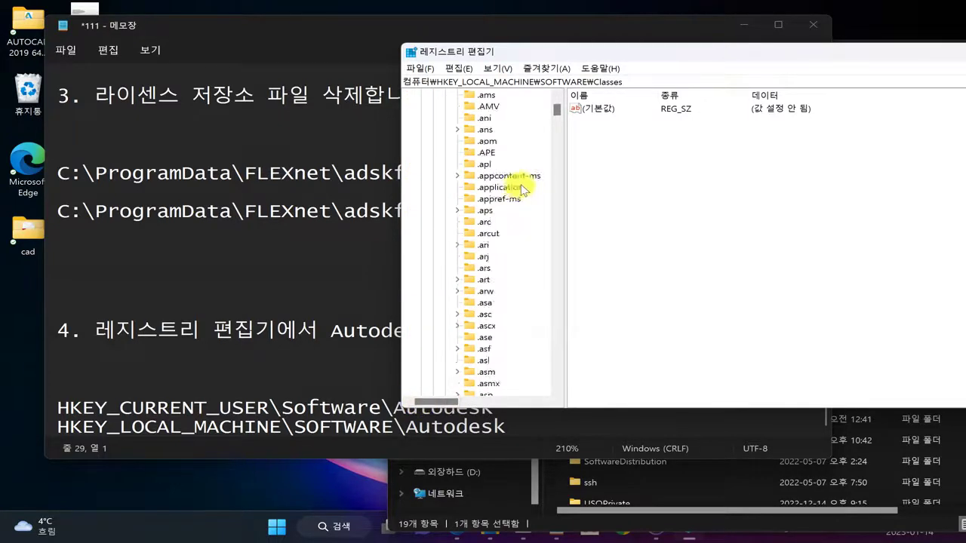
pyautogui.moveTo(557, 109); pyautogui.dragTo(559, 85)
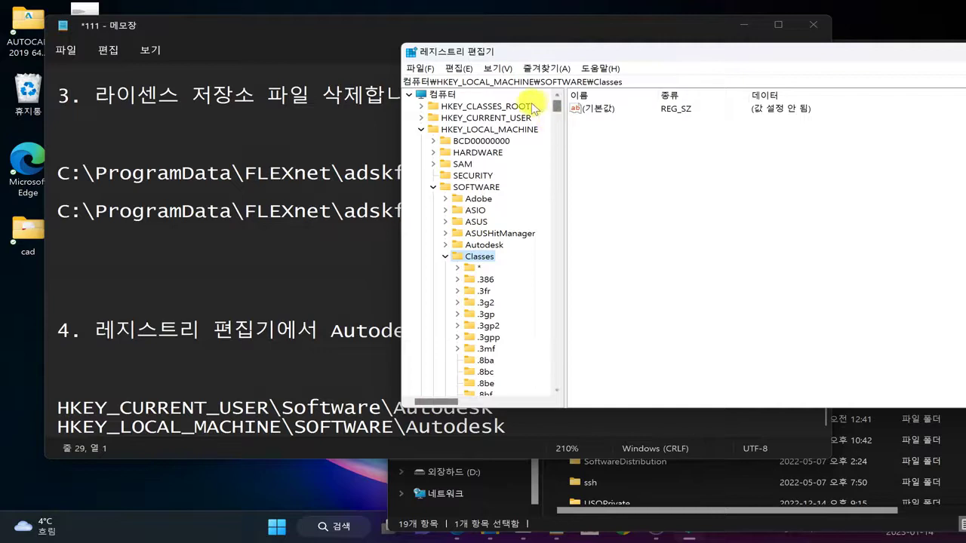
pyautogui.click(513, 118)
pyautogui.click(424, 117)
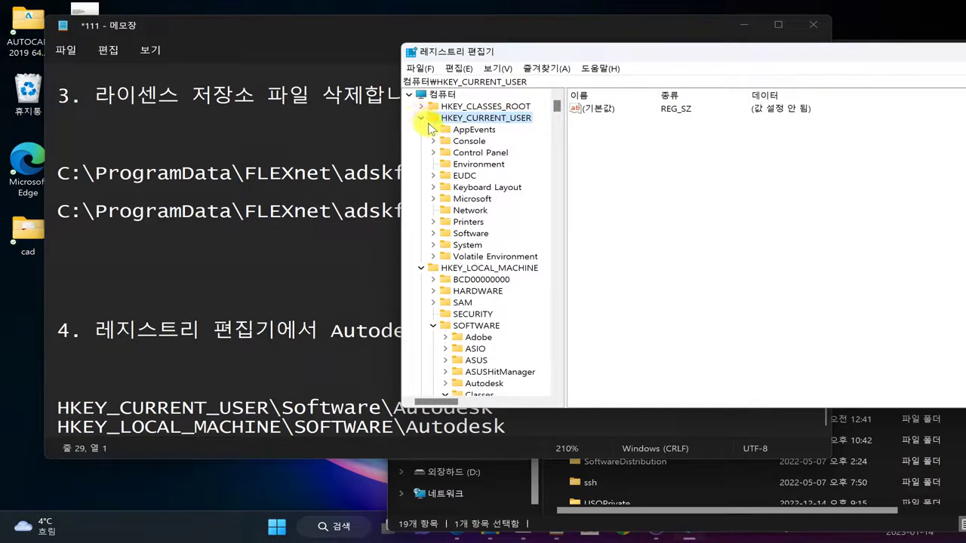
pyautogui.click(433, 233)
# Permanently delete the Autodesk key and all its subkeys from HKEY_CURRENT_USER\Software
pyautogui.click(485, 165)
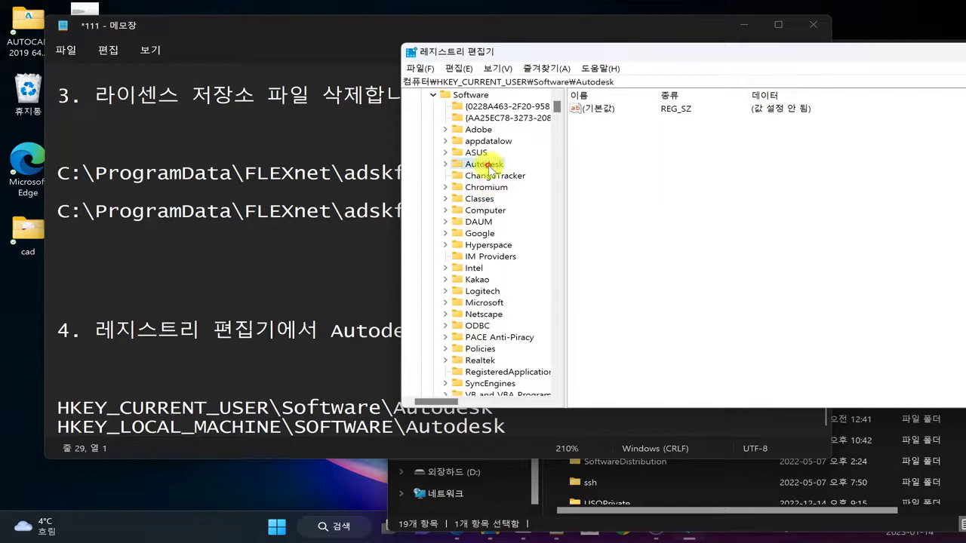
pyautogui.rightClick(489, 167)
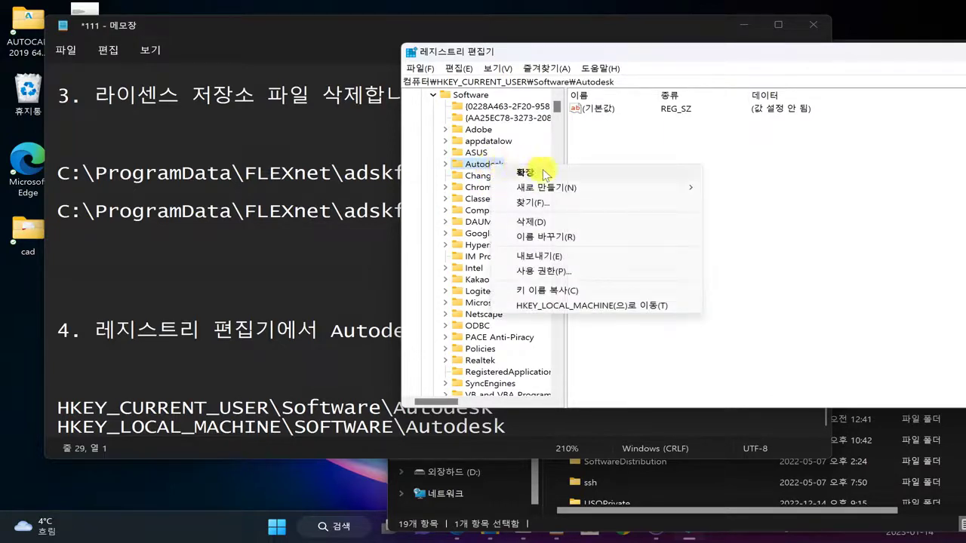
pyautogui.click(537, 221)
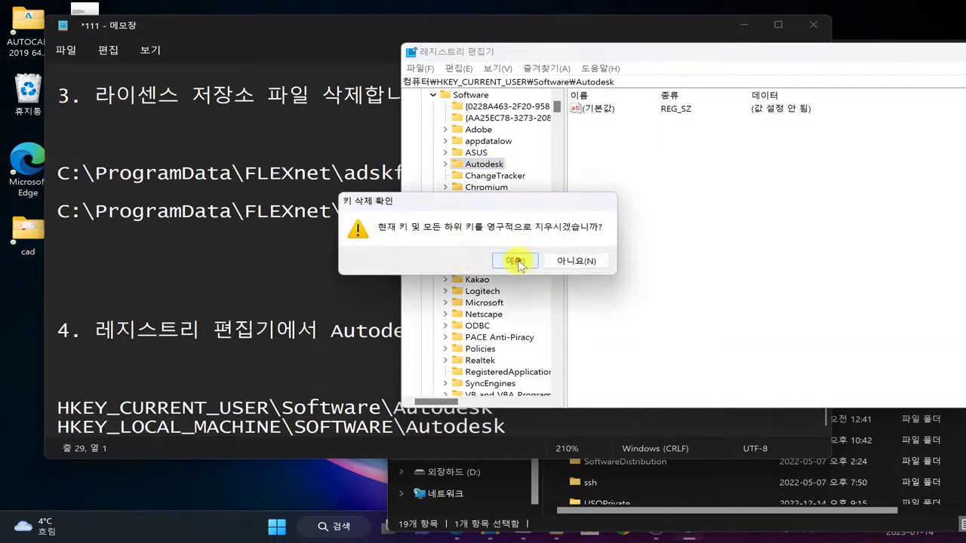
pyautogui.click(516, 264)
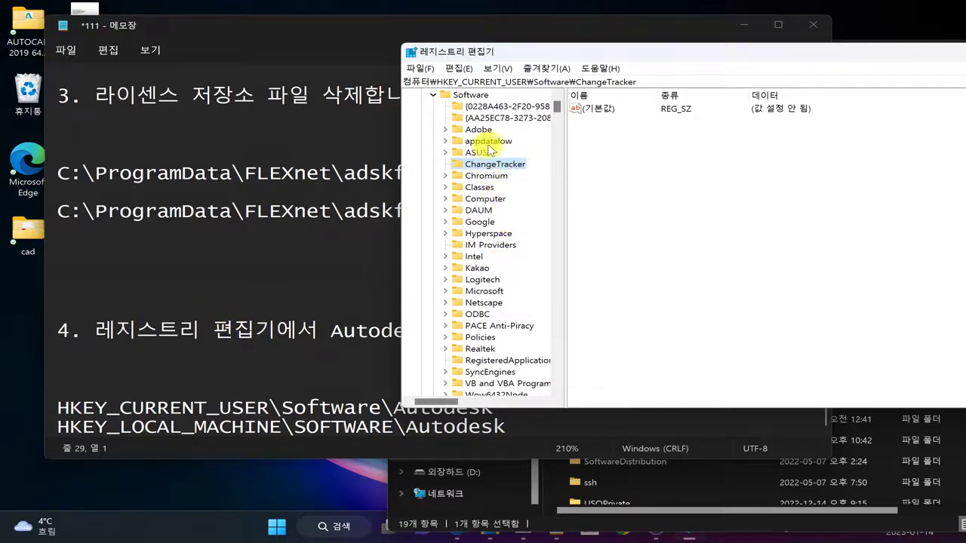
# Collapse HKEY_CURRENT_USER and permanently delete the Autodesk key from HKEY_LOCAL_MACHINE\SOFTWARE
pyautogui.scroll(5, 486, 178)
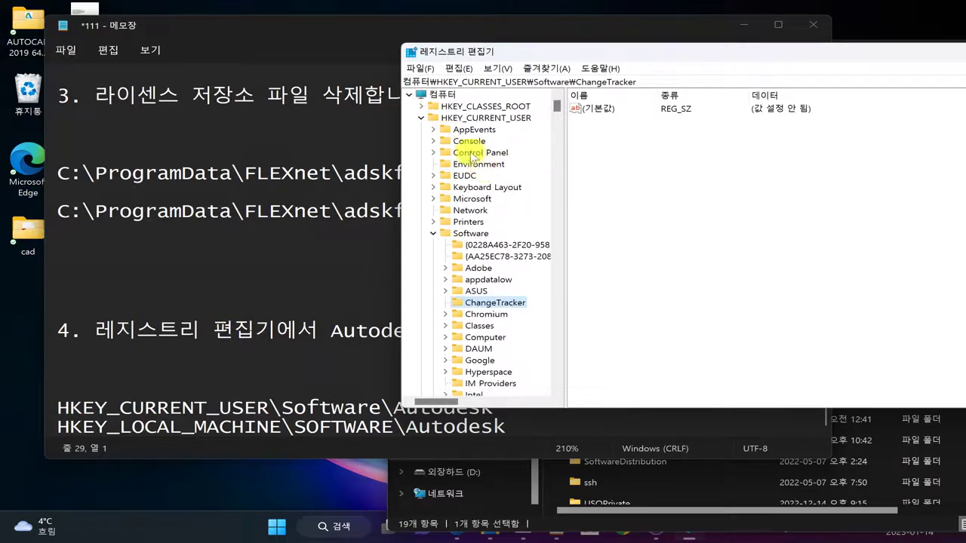
pyautogui.click(421, 118)
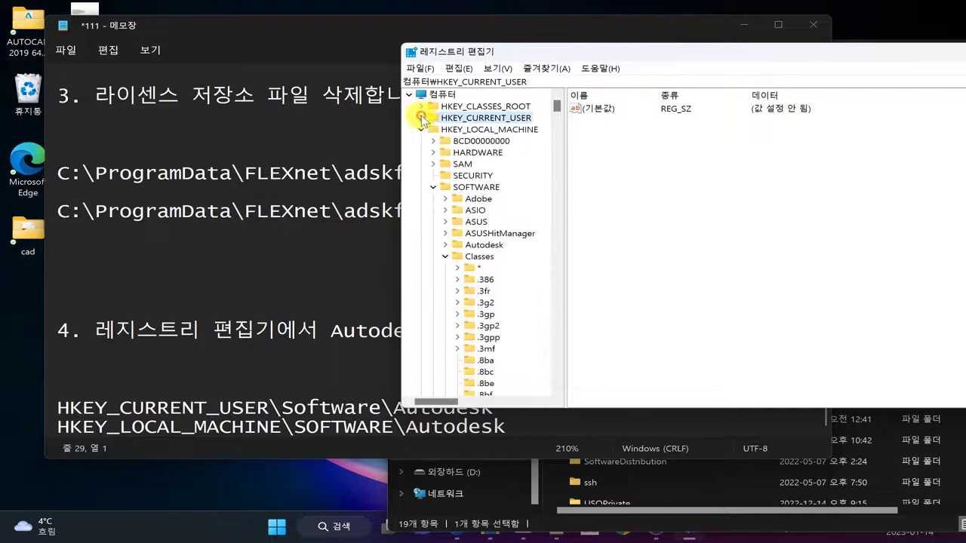
pyautogui.click(469, 129)
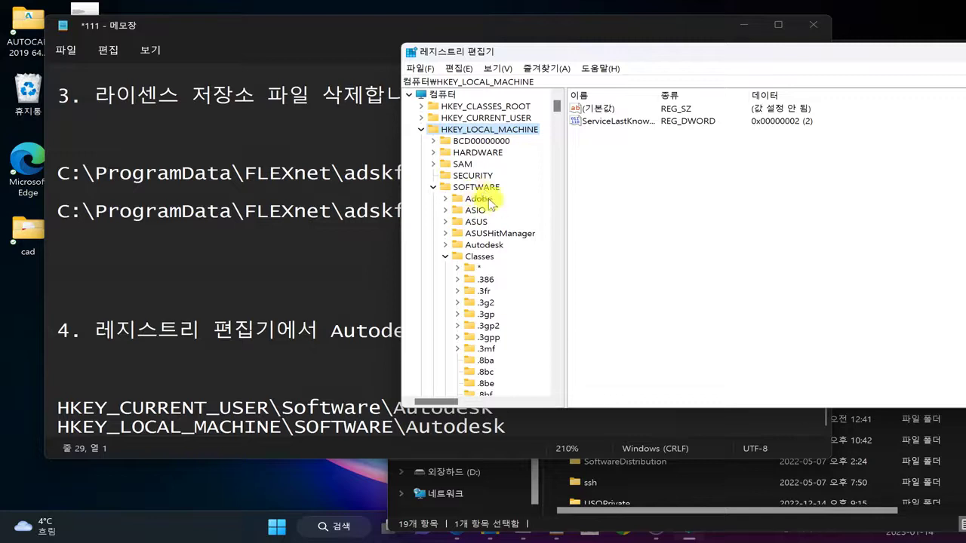
pyautogui.click(481, 246)
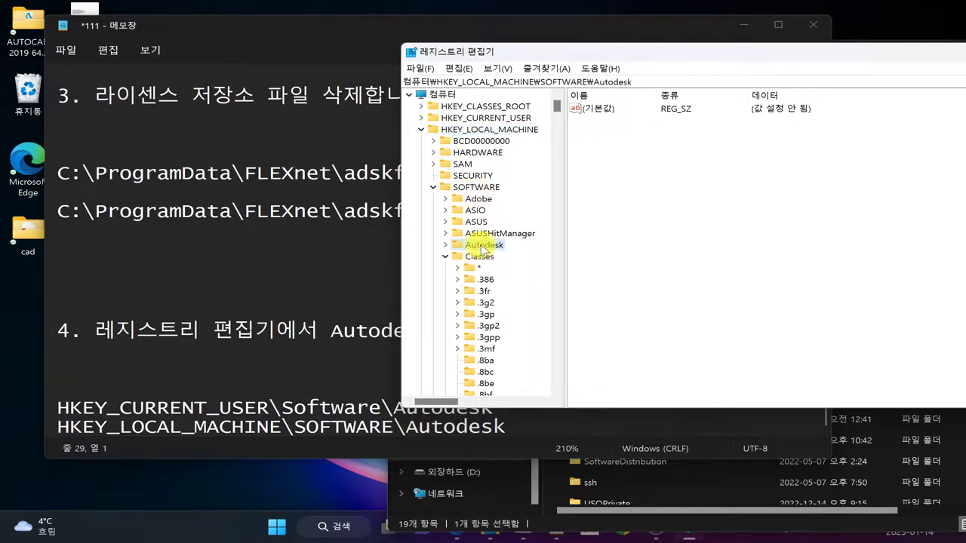
pyautogui.rightClick(482, 247)
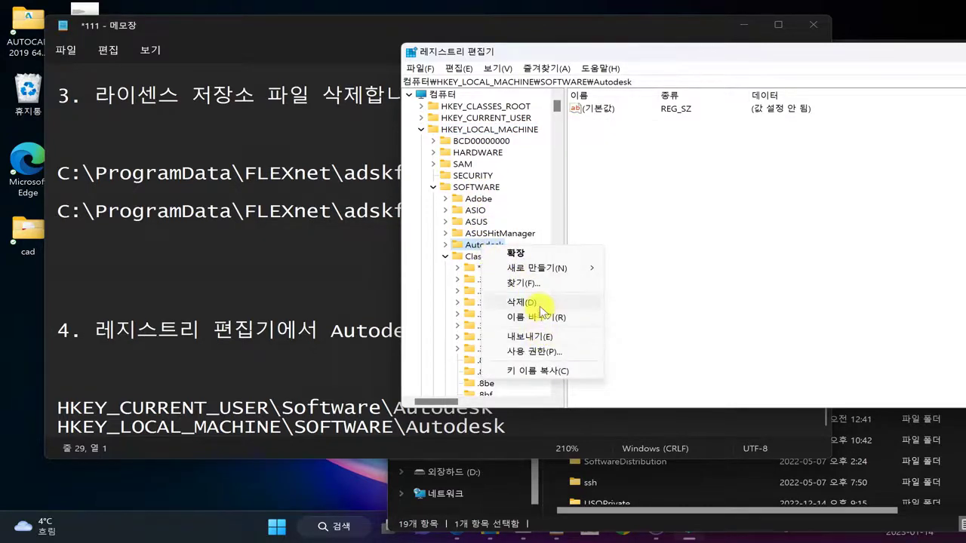
pyautogui.click(539, 301)
pyautogui.click(517, 261)
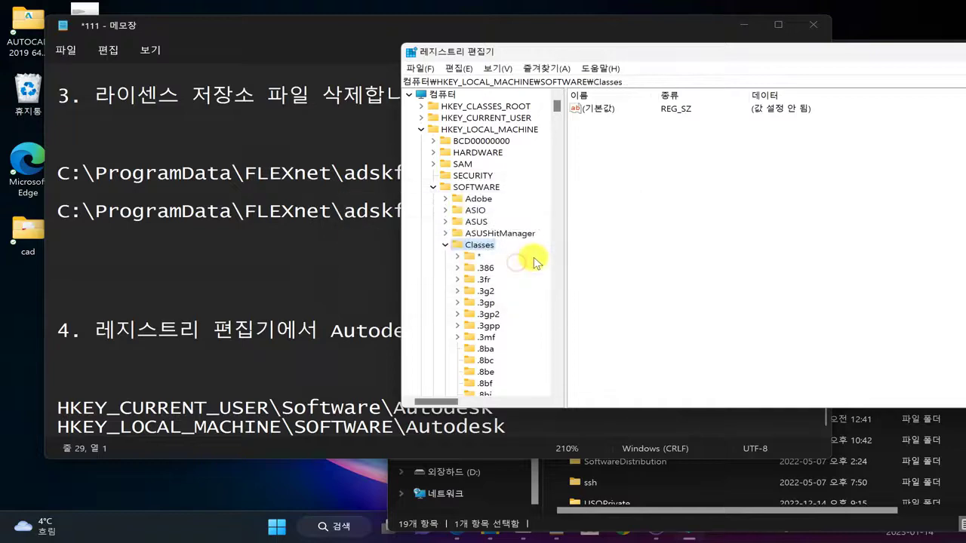
# Check section 4 of the notes once more and close the Registry Editor
pyautogui.click(327, 261)
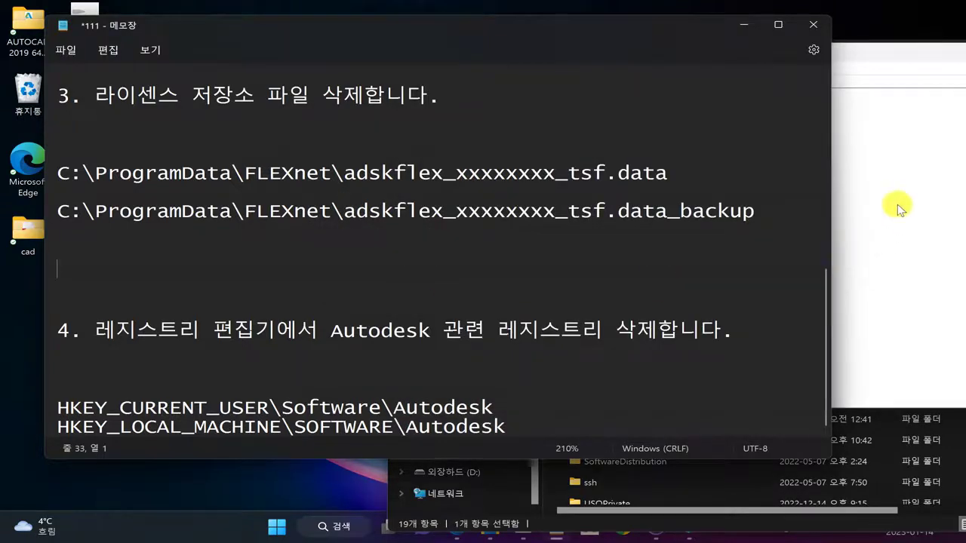
pyautogui.click(876, 53)
pyautogui.moveTo(884, 53); pyautogui.dragTo(757, 78)
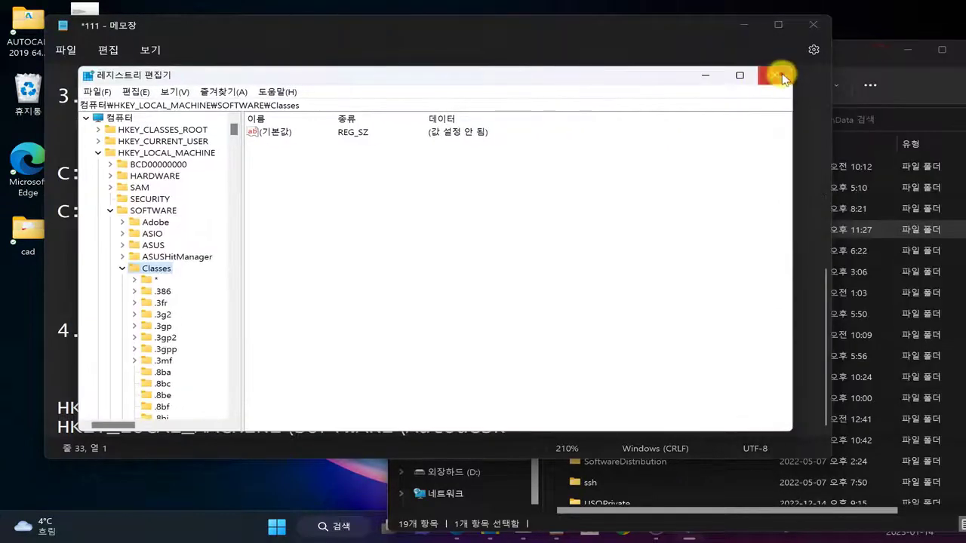
pyautogui.click(775, 76)
# Add item number "5." to the notes below the HKEY_LOCAL_MACHINE path, separated by blank lines
pyautogui.click(570, 425)
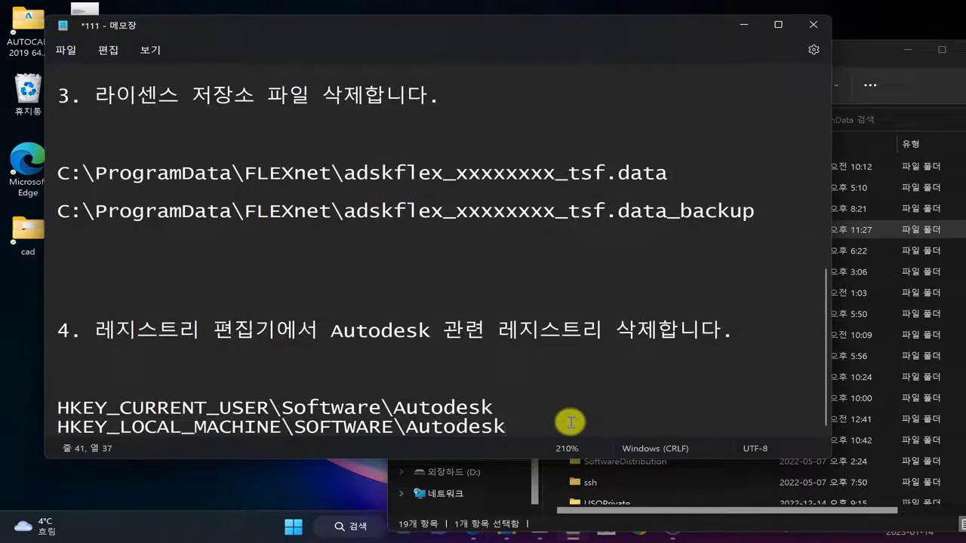
pyautogui.press('Return')
pyautogui.press('Return')
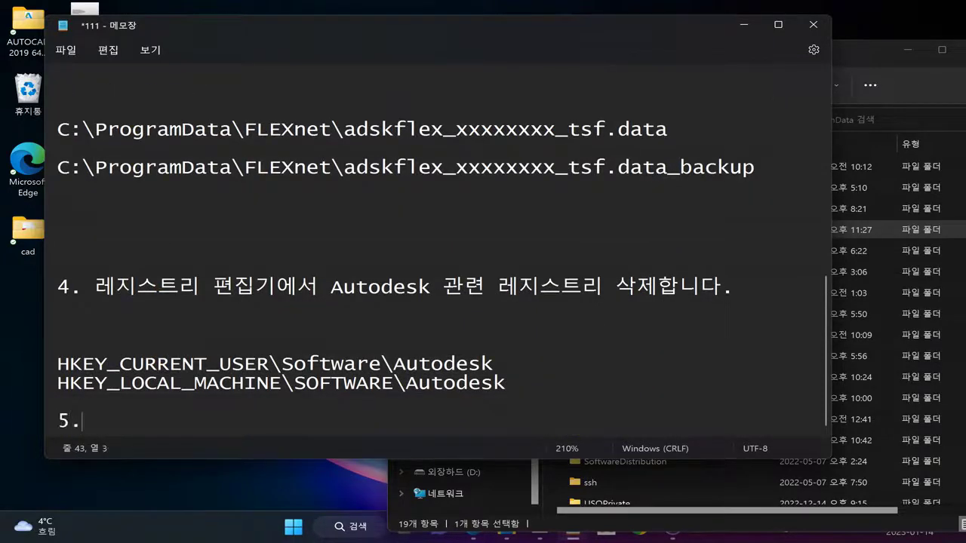
pyautogui.write('5.')
pyautogui.press('Home')
pyautogui.press('Return')
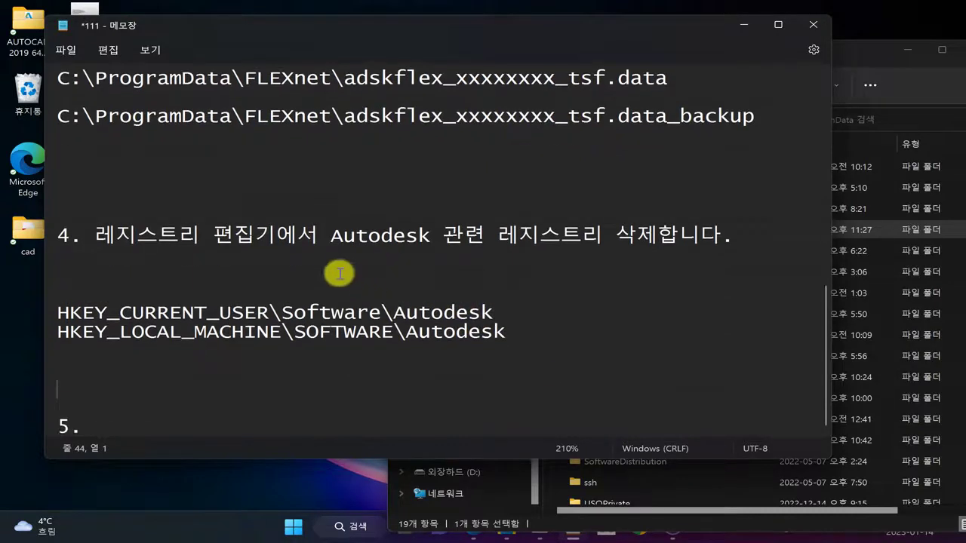
# Write "오토데스크 오토캐드 삭제가 모두 완료되었습니다. 감사합니다" as the text of item 5 in the notes
pyautogui.click(175, 420)
pyautogui.write('오토데스')
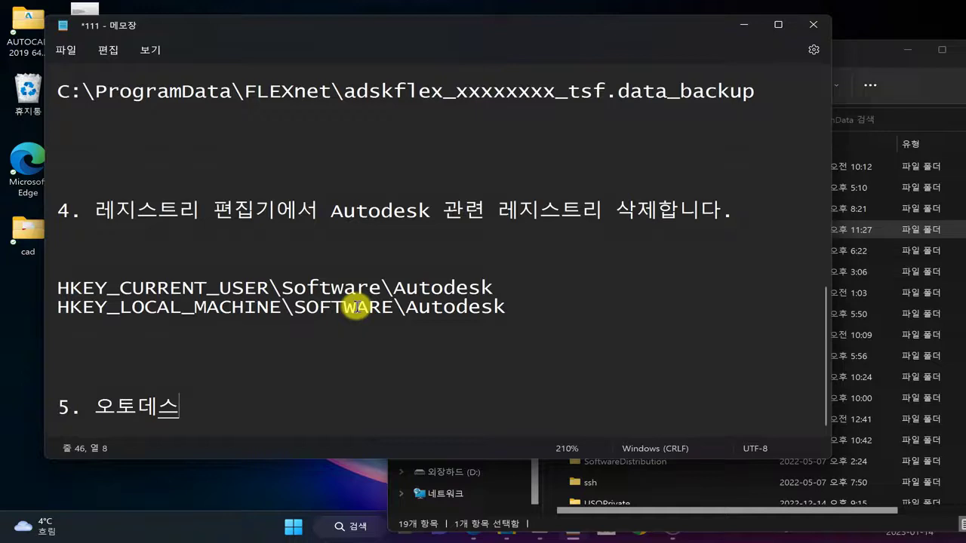
pyautogui.write('크 오토캐드삭')
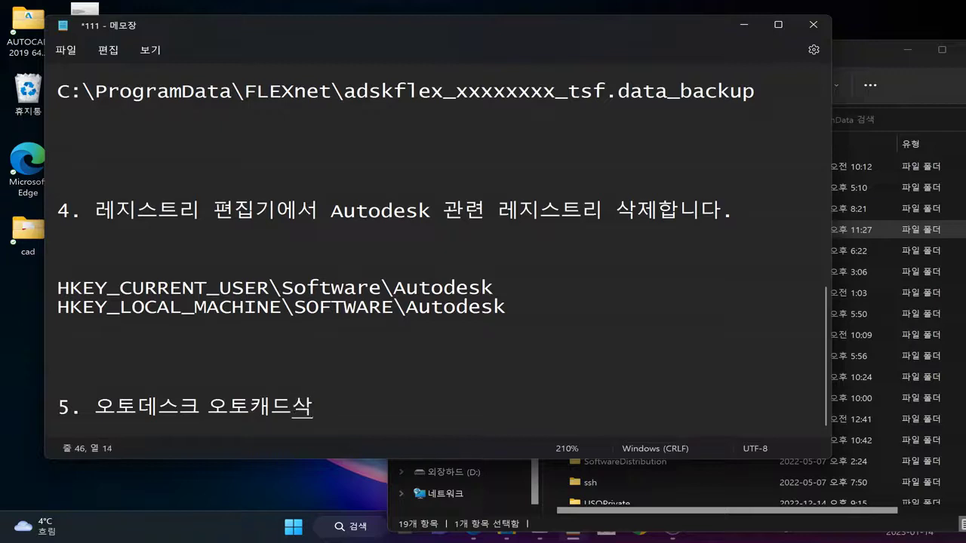
pyautogui.write('제가 ')
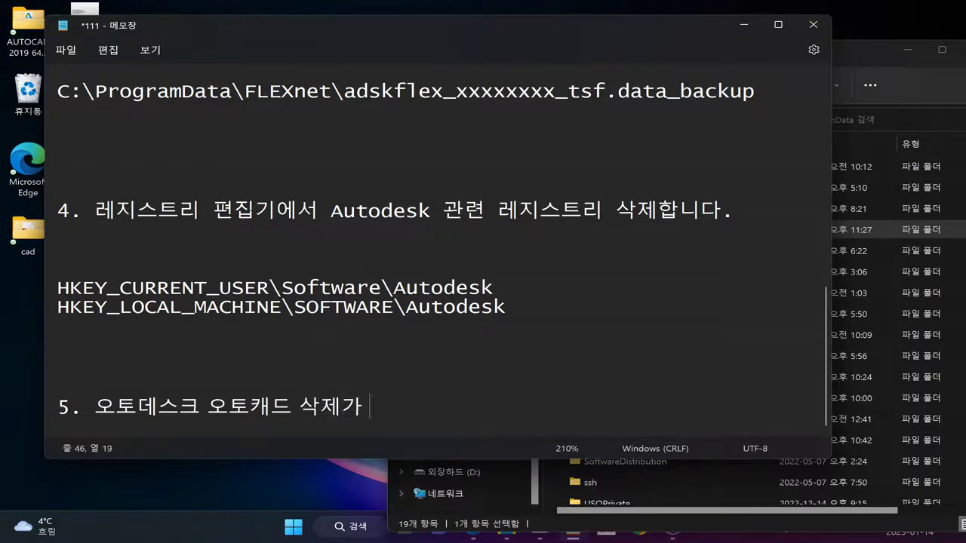
pyautogui.write('모두 완료되었습')
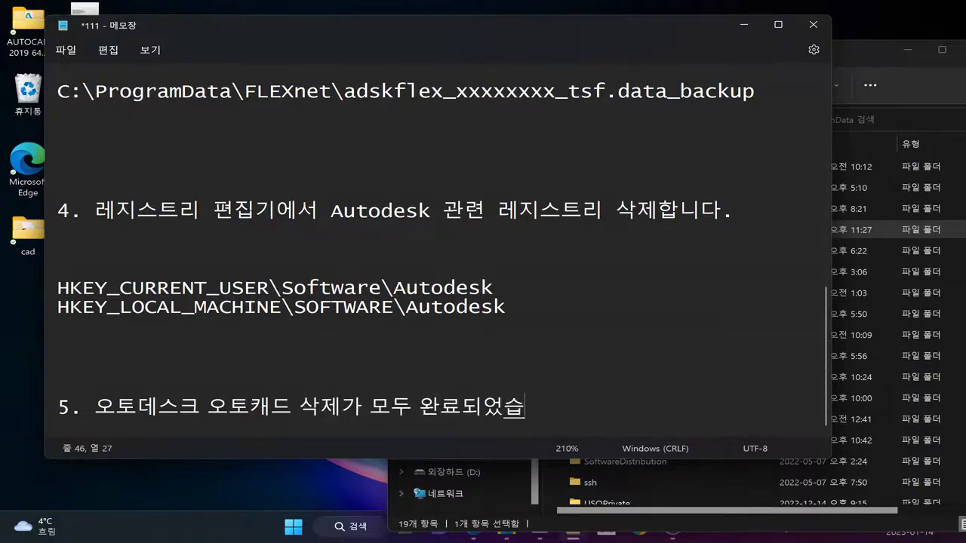
pyautogui.write('니다. 감사합니다')
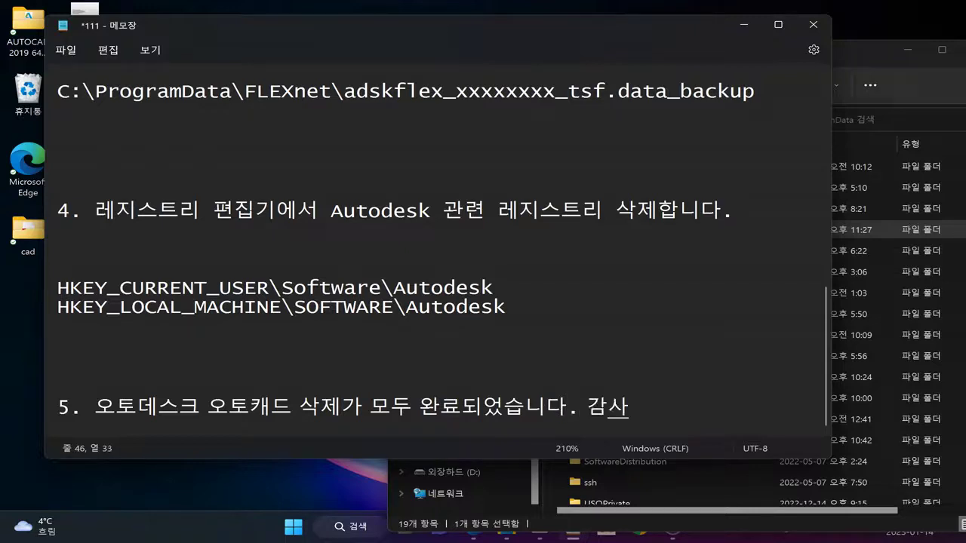